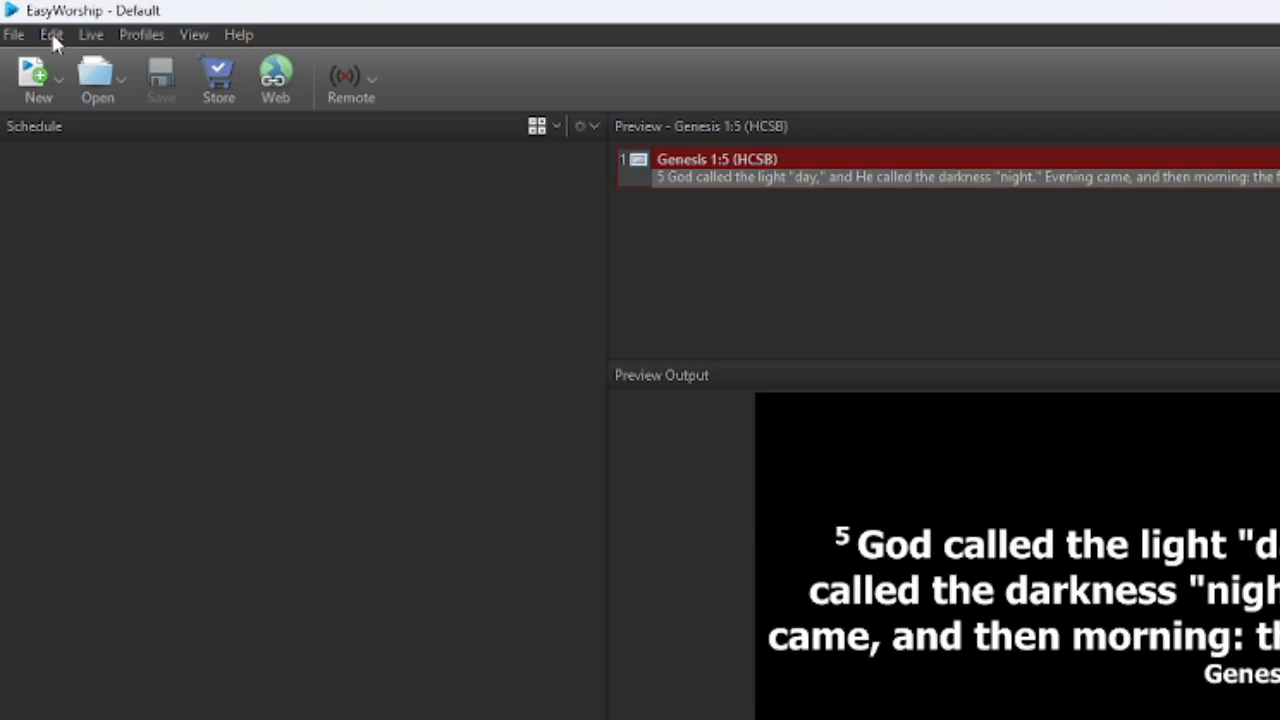
Set the Scripture Font's text alignment to Center in the main output's scripture options.
{"action": "left_click", "coordinate": [51, 31]}
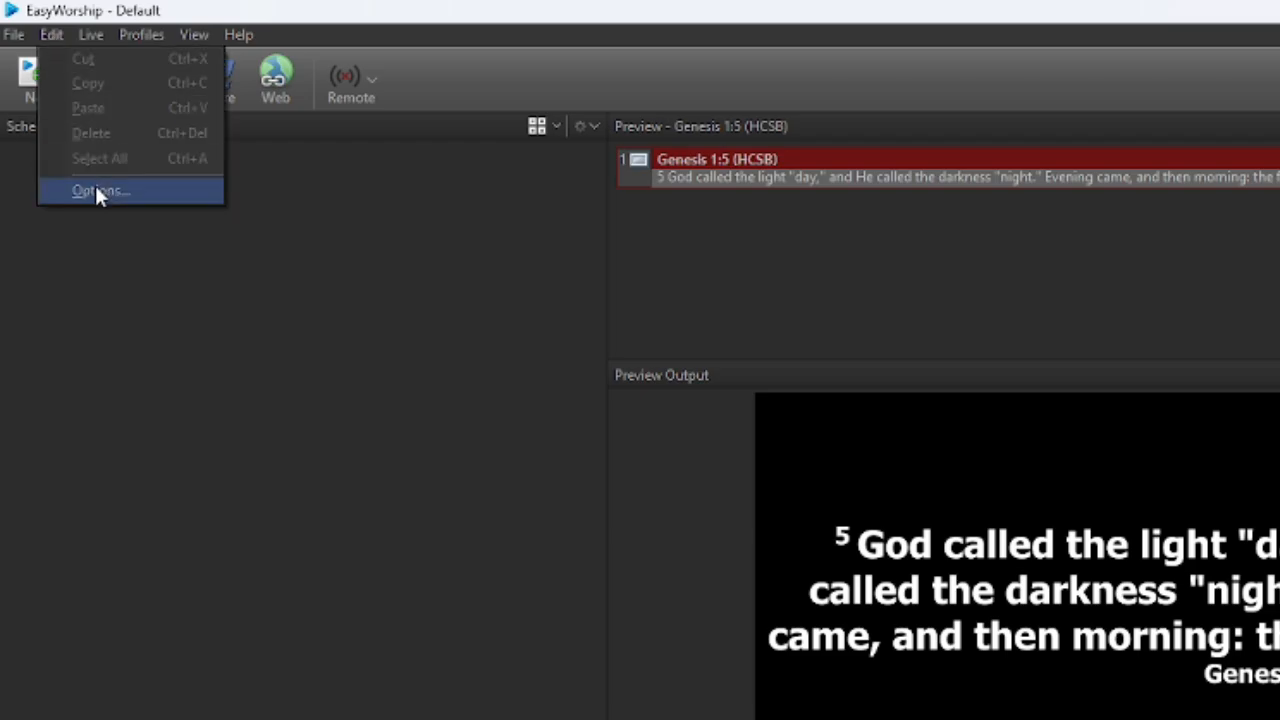
{"action": "left_click", "coordinate": [95, 190]}
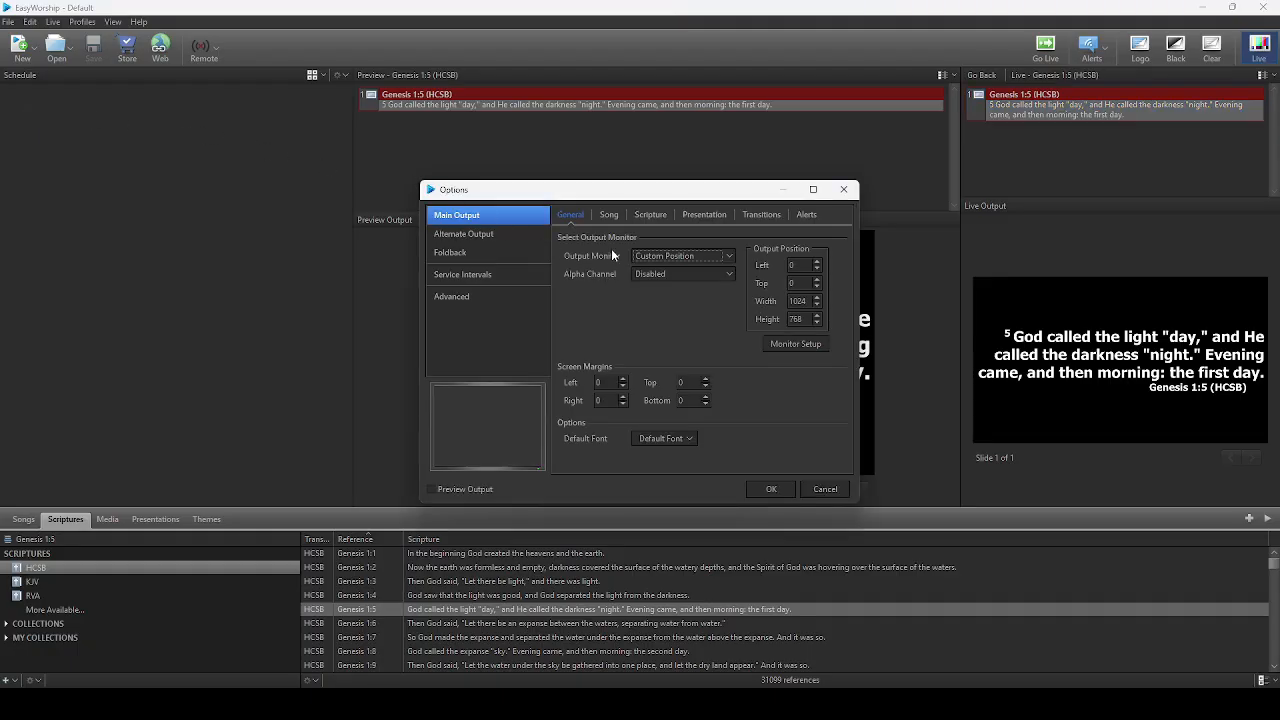
{"action": "left_click", "coordinate": [651, 215]}
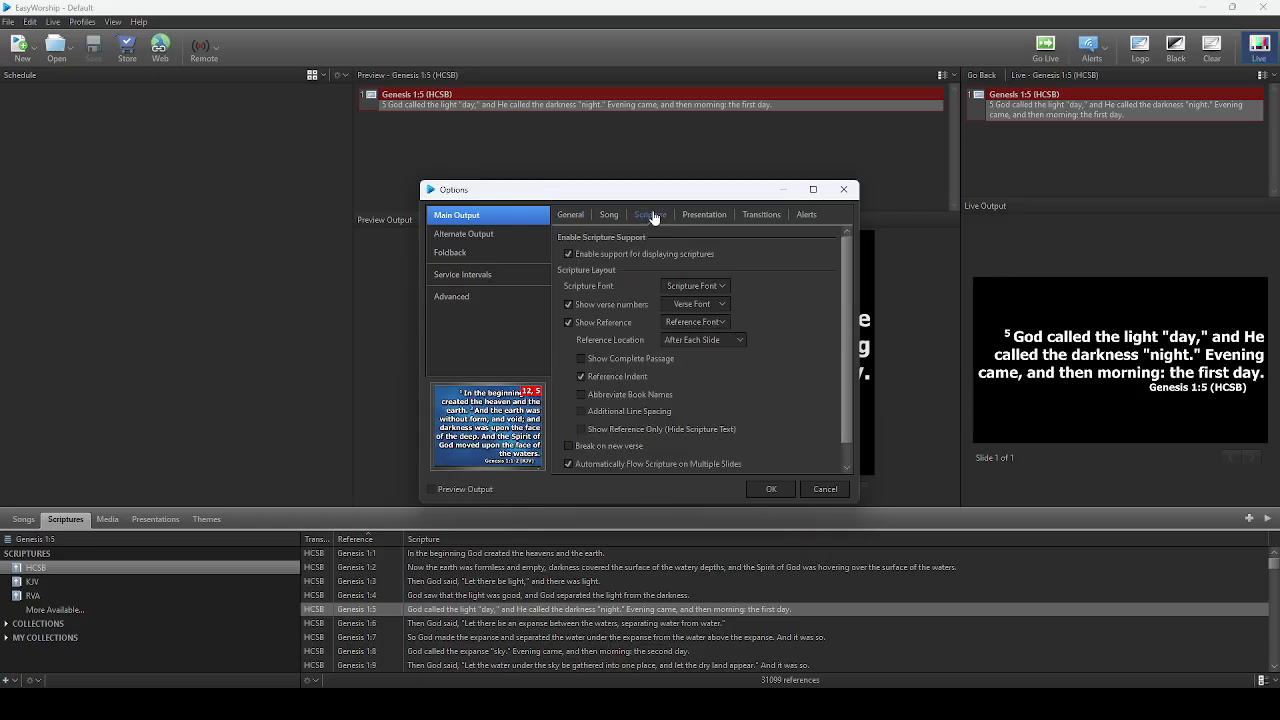
{"action": "left_click", "coordinate": [717, 288]}
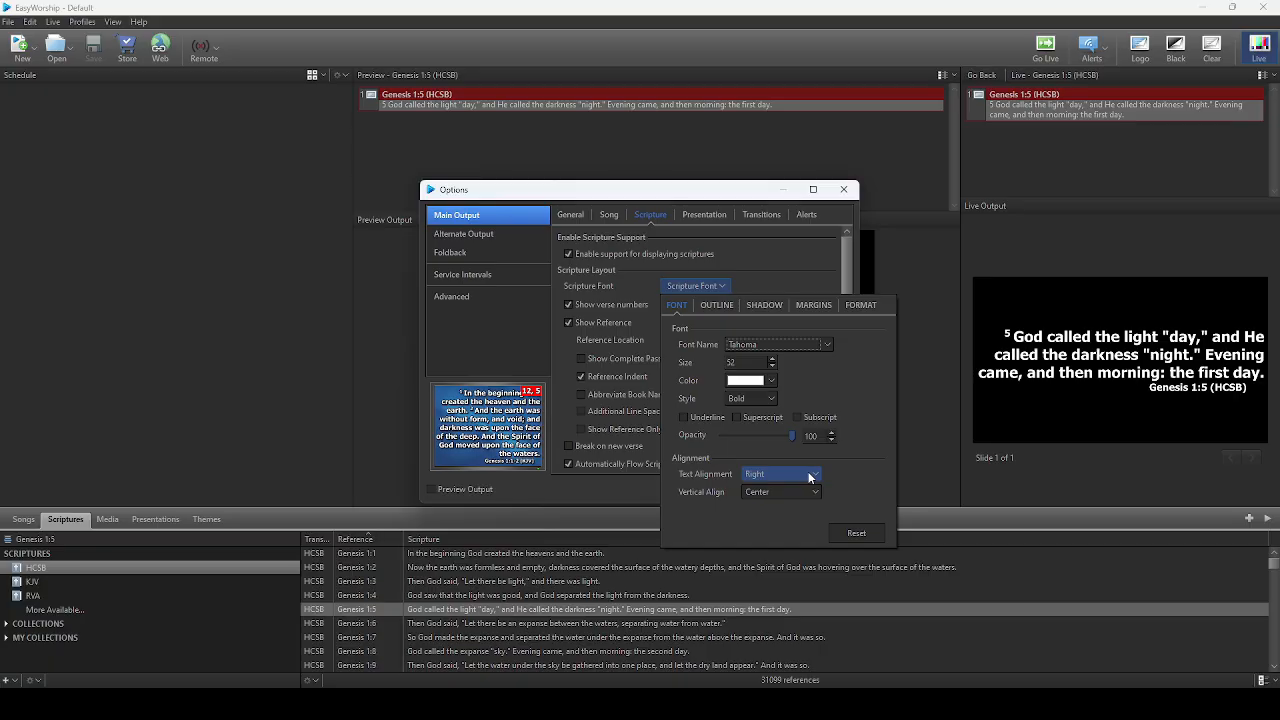
{"action": "left_click", "coordinate": [808, 473]}
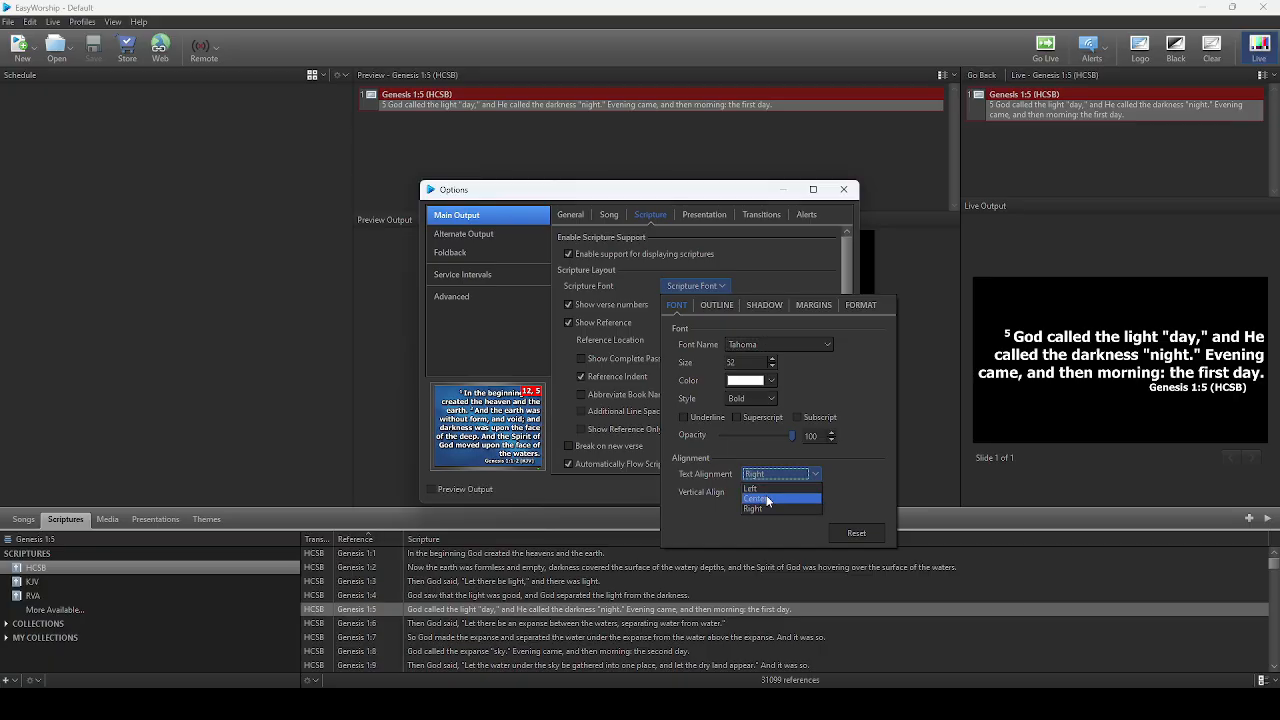
{"action": "left_click", "coordinate": [767, 498]}
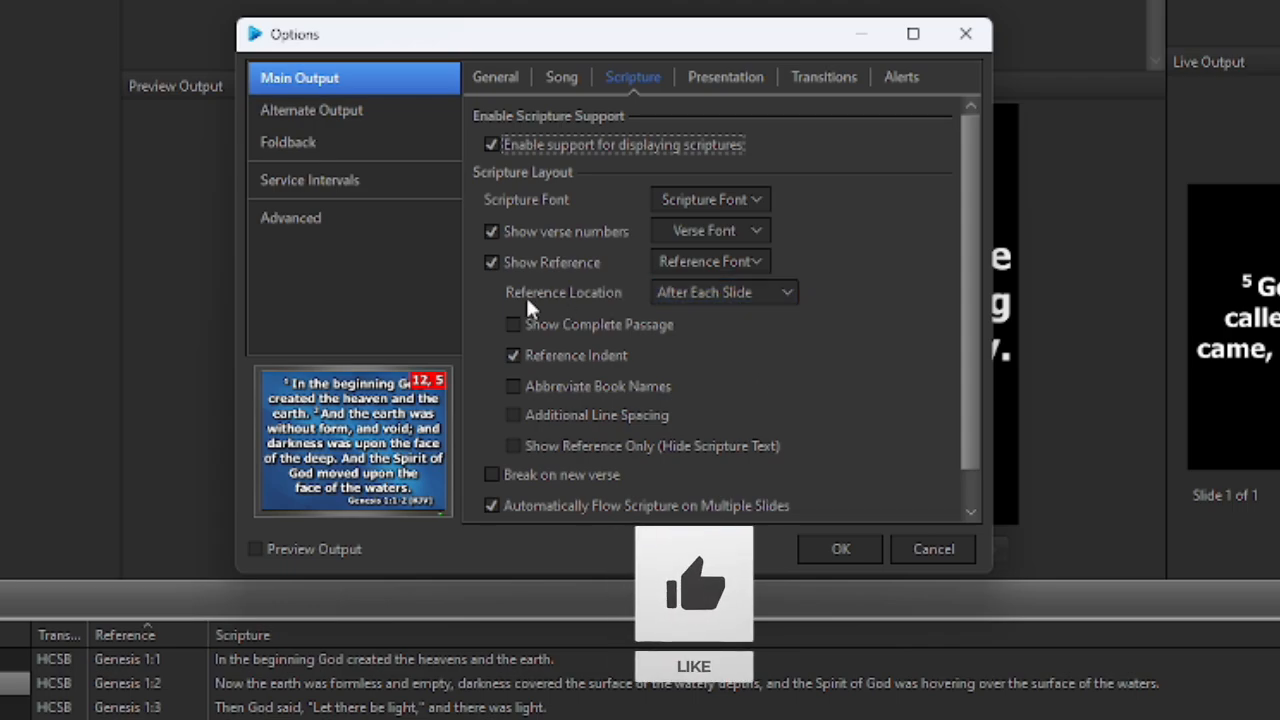
Set the scripture reference location to Before Each Slide and the Reference Font's text alignment to Center.
{"action": "left_click", "coordinate": [686, 292]}
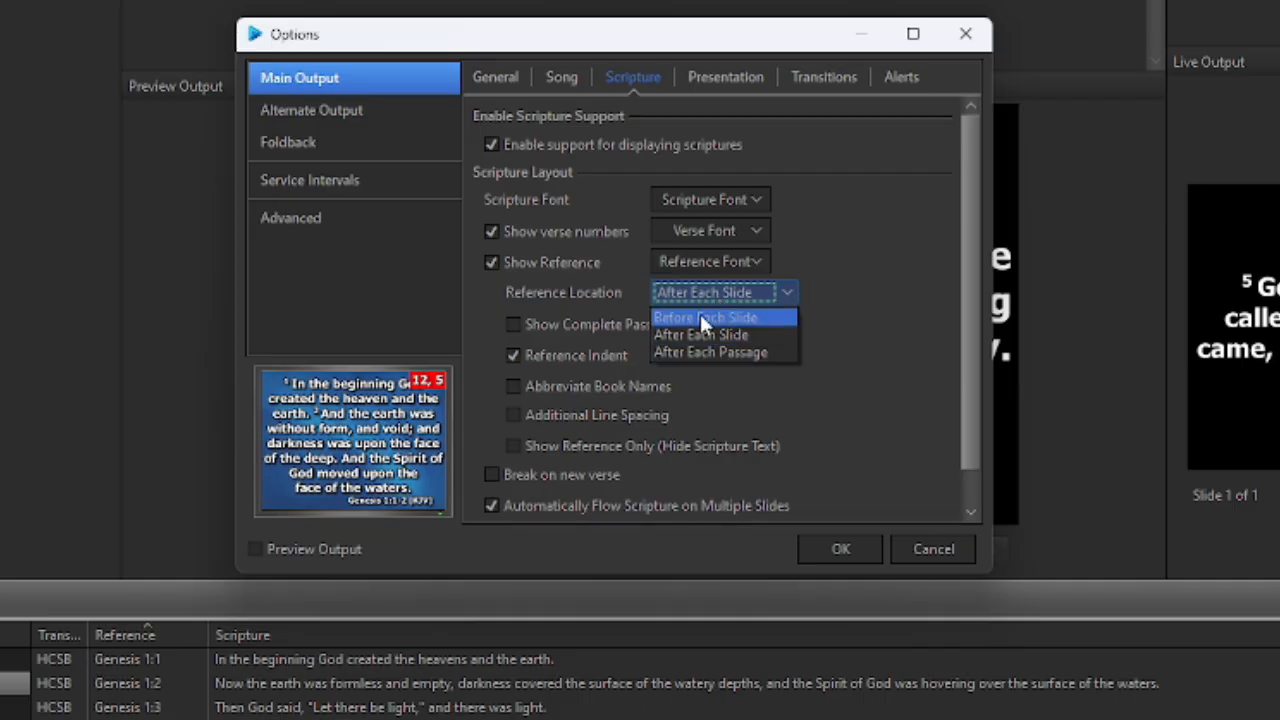
{"action": "left_click", "coordinate": [700, 316]}
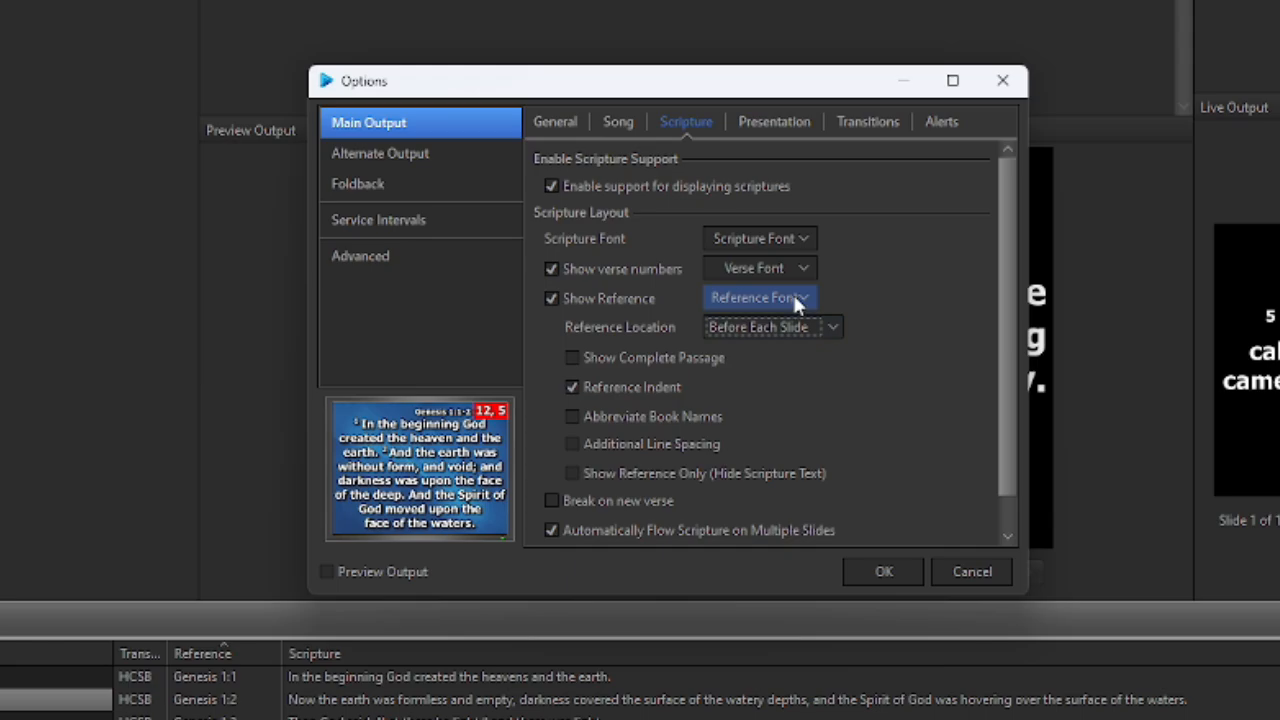
{"action": "left_click", "coordinate": [795, 298]}
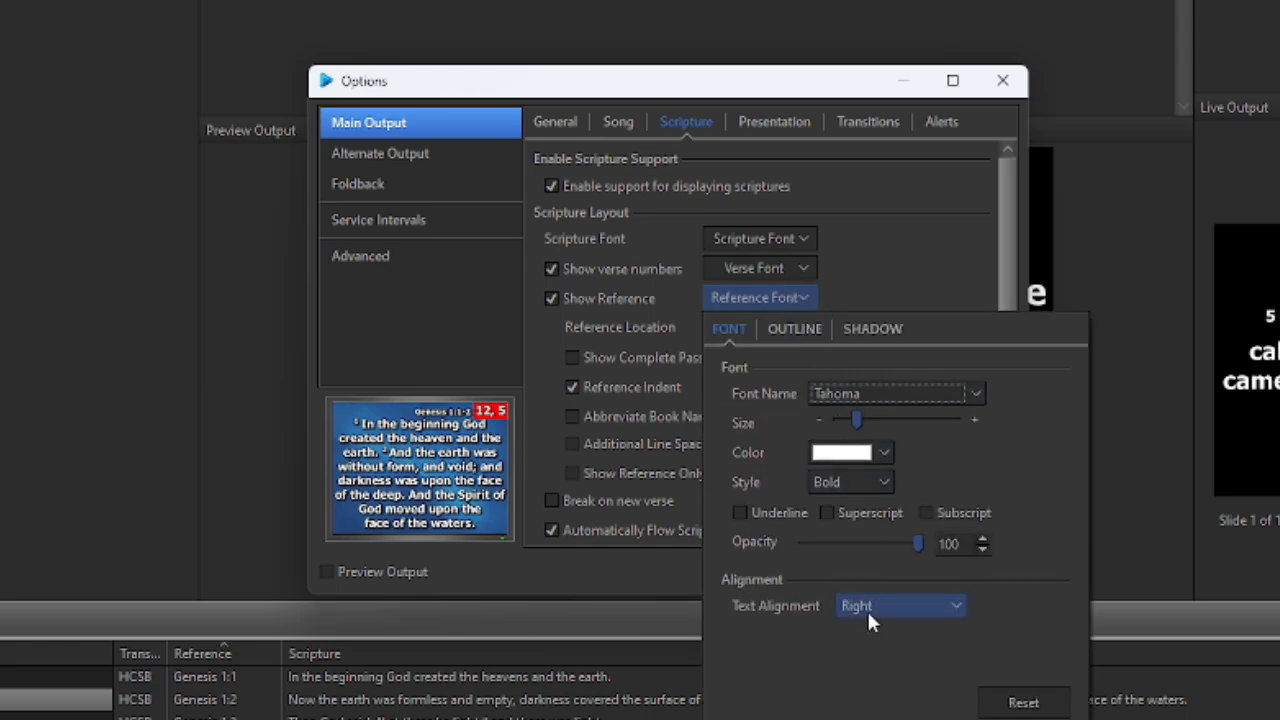
{"action": "left_click", "coordinate": [914, 606]}
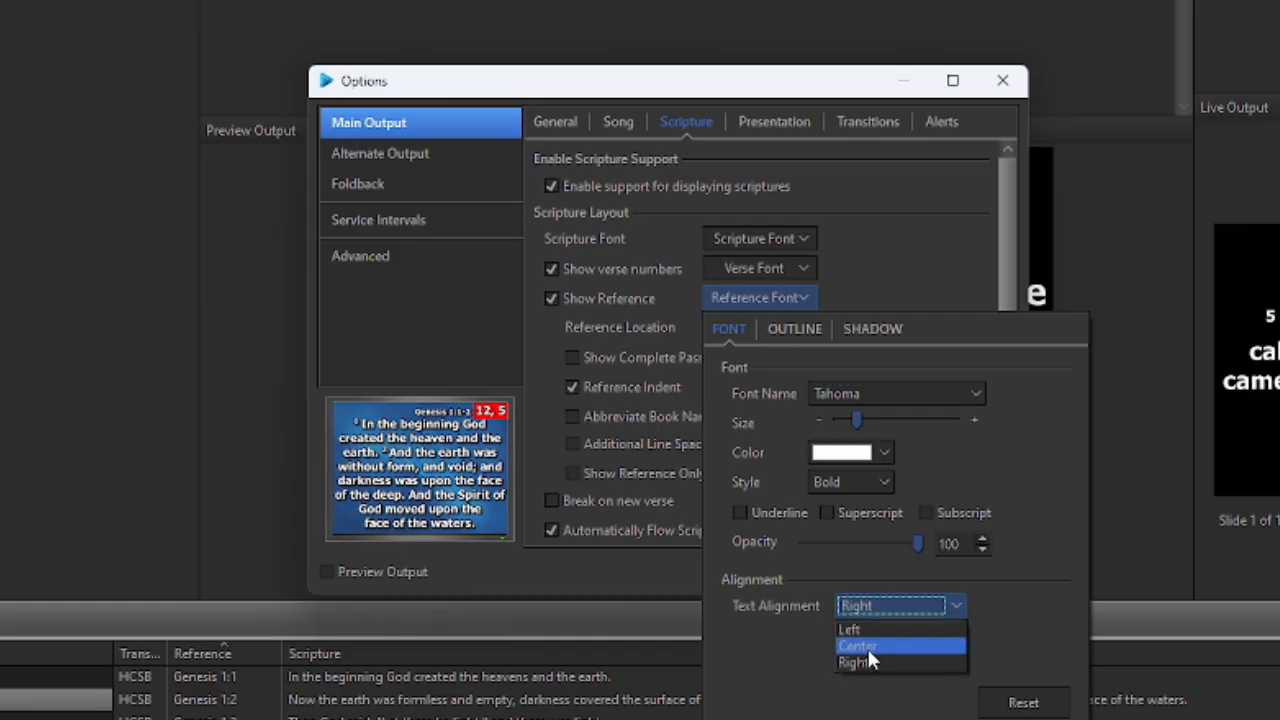
{"action": "left_click", "coordinate": [867, 647]}
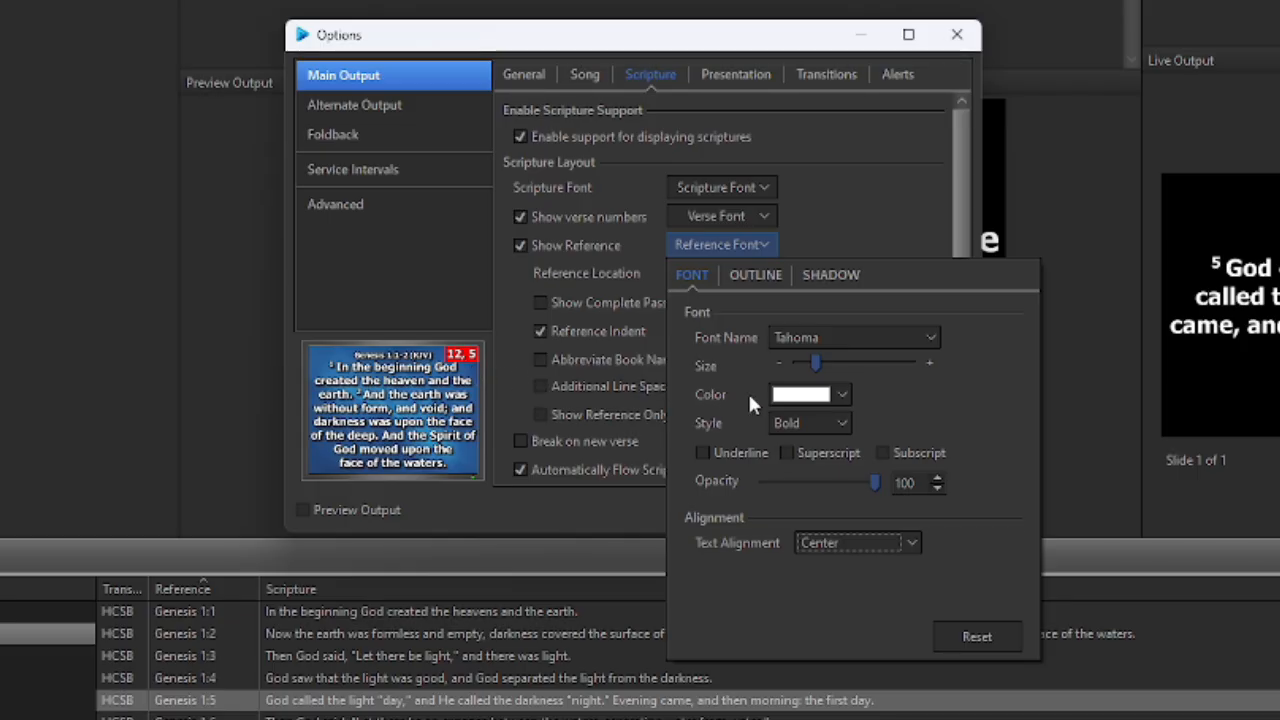
Set the Reference Font's color to yellow and save the options.
{"action": "left_click", "coordinate": [820, 396]}
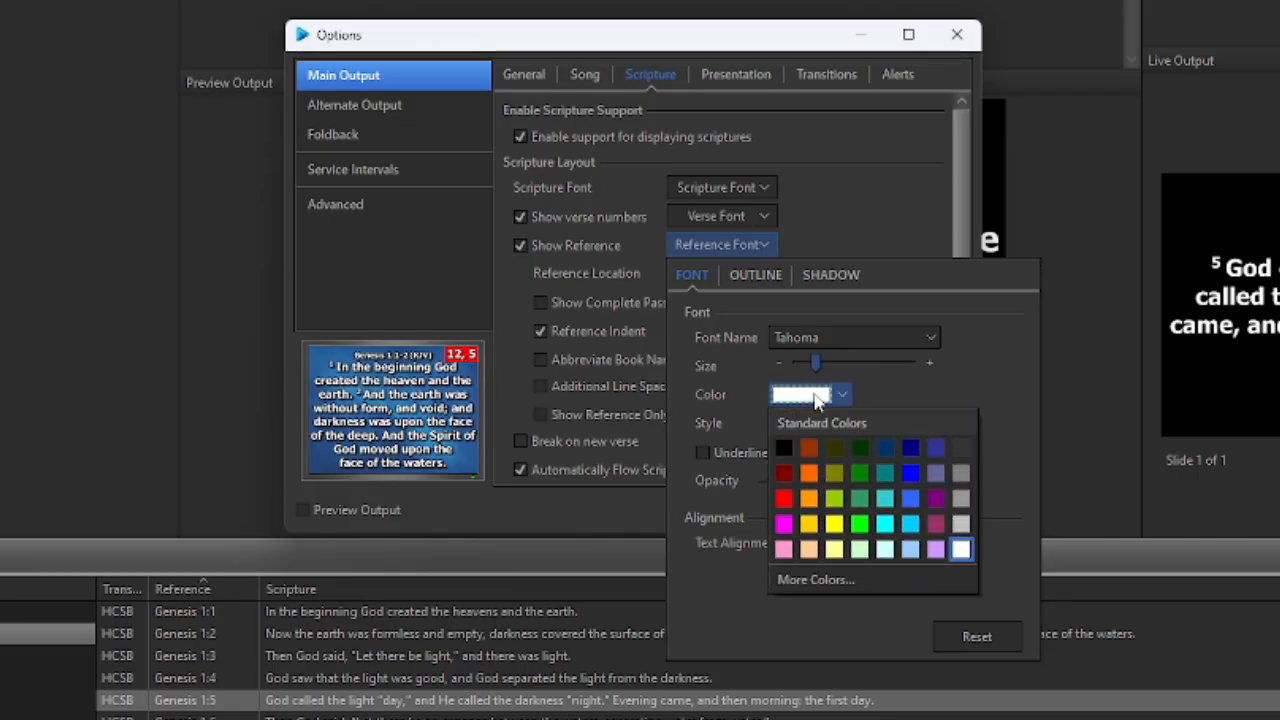
{"action": "left_click", "coordinate": [834, 524]}
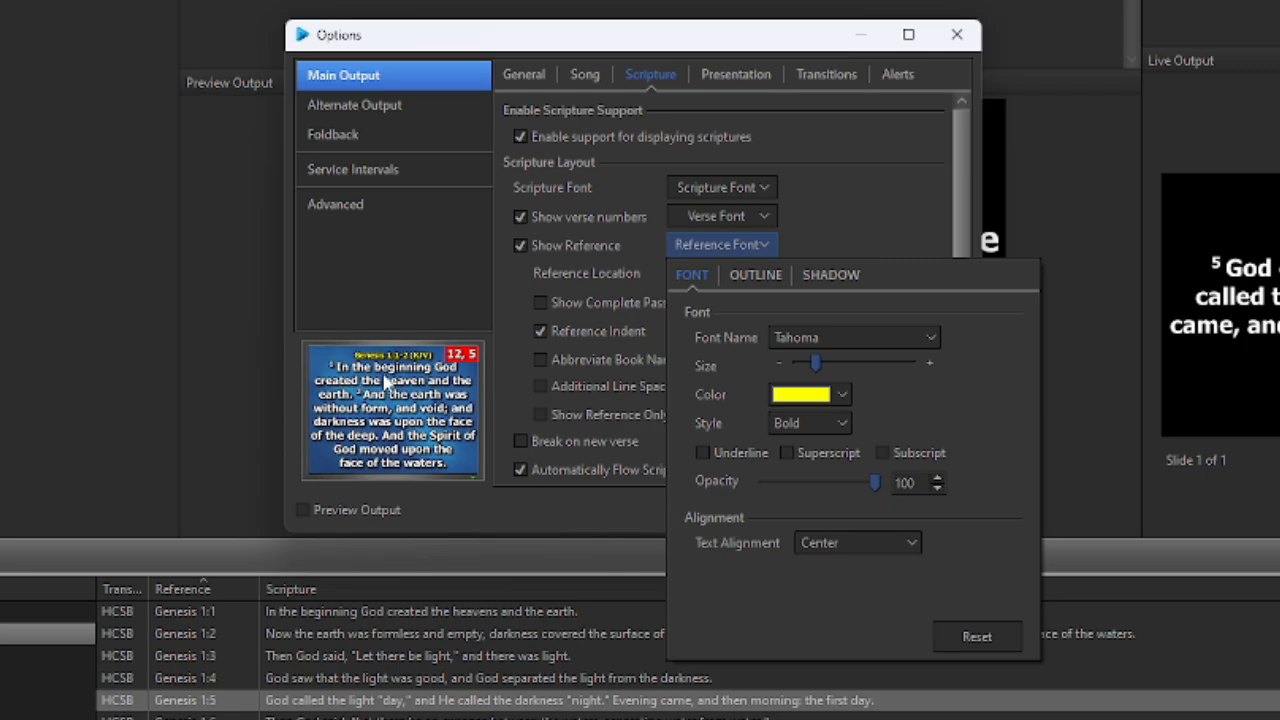
{"action": "left_click", "coordinate": [884, 203]}
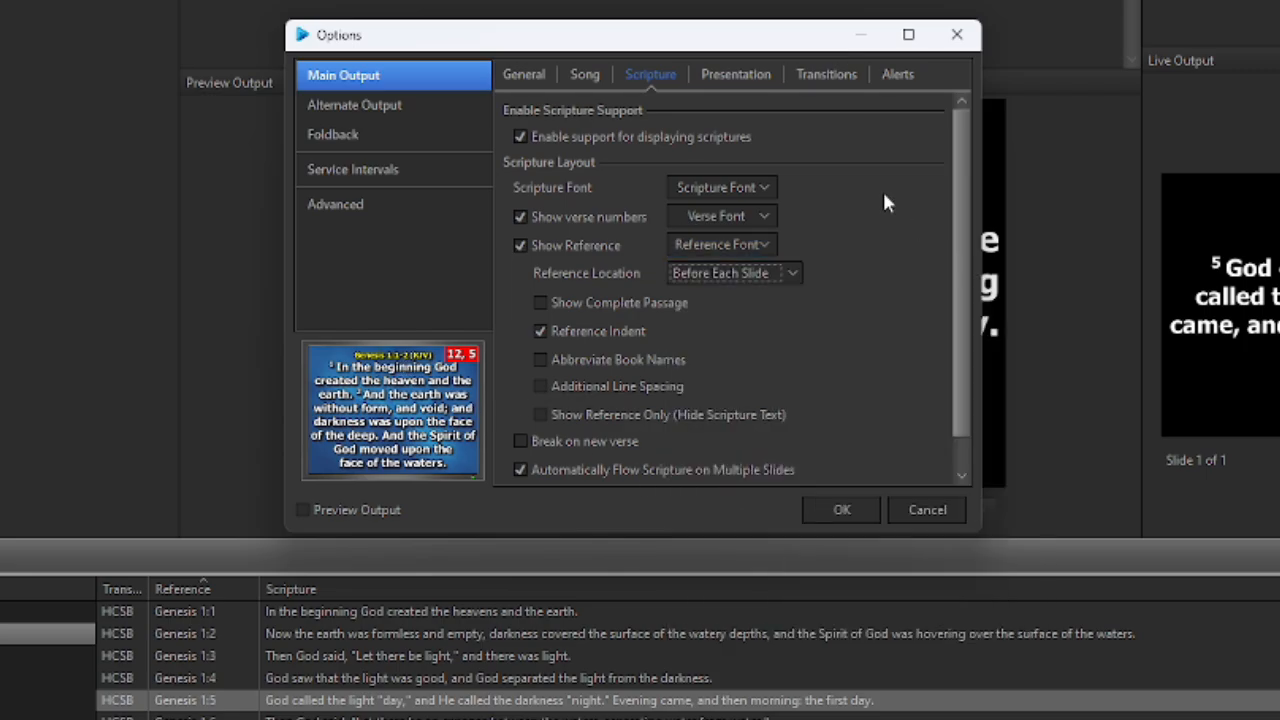
{"action": "left_click", "coordinate": [846, 508]}
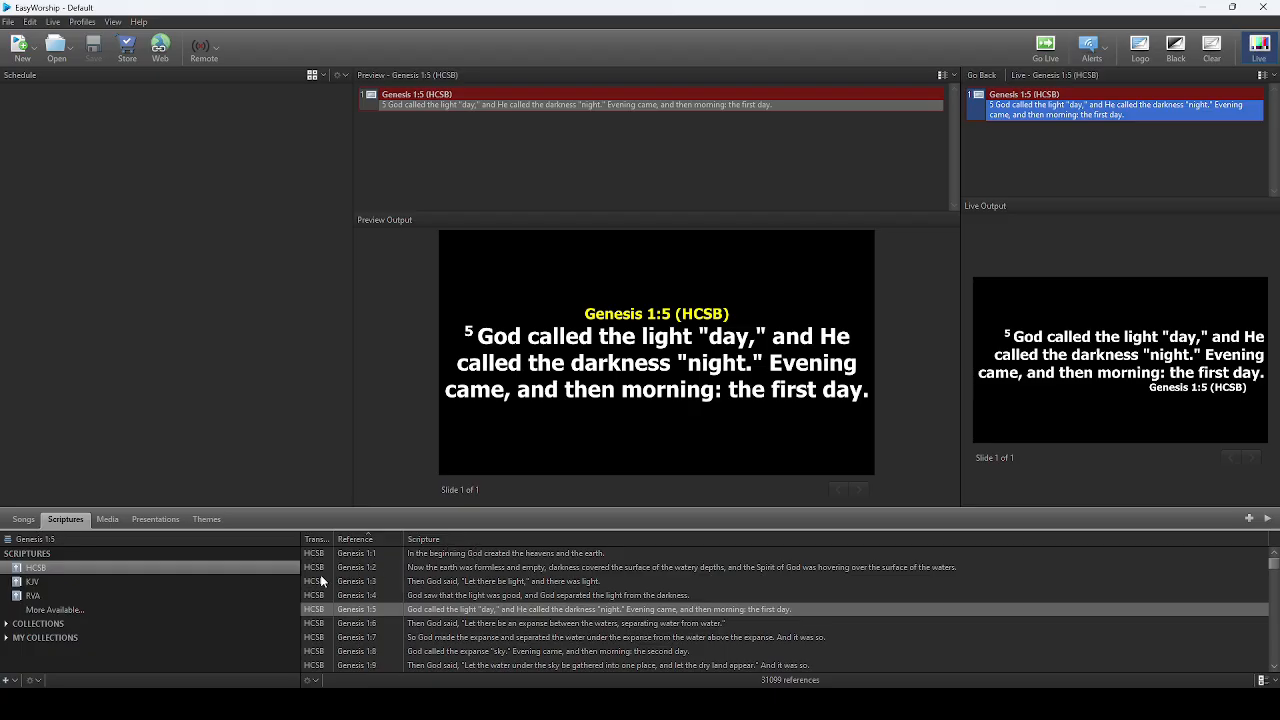
Switch the scriptures to the KJV translation and send several Genesis 1 verses live, ending with Genesis 1:2.
{"action": "left_click", "coordinate": [54, 584]}
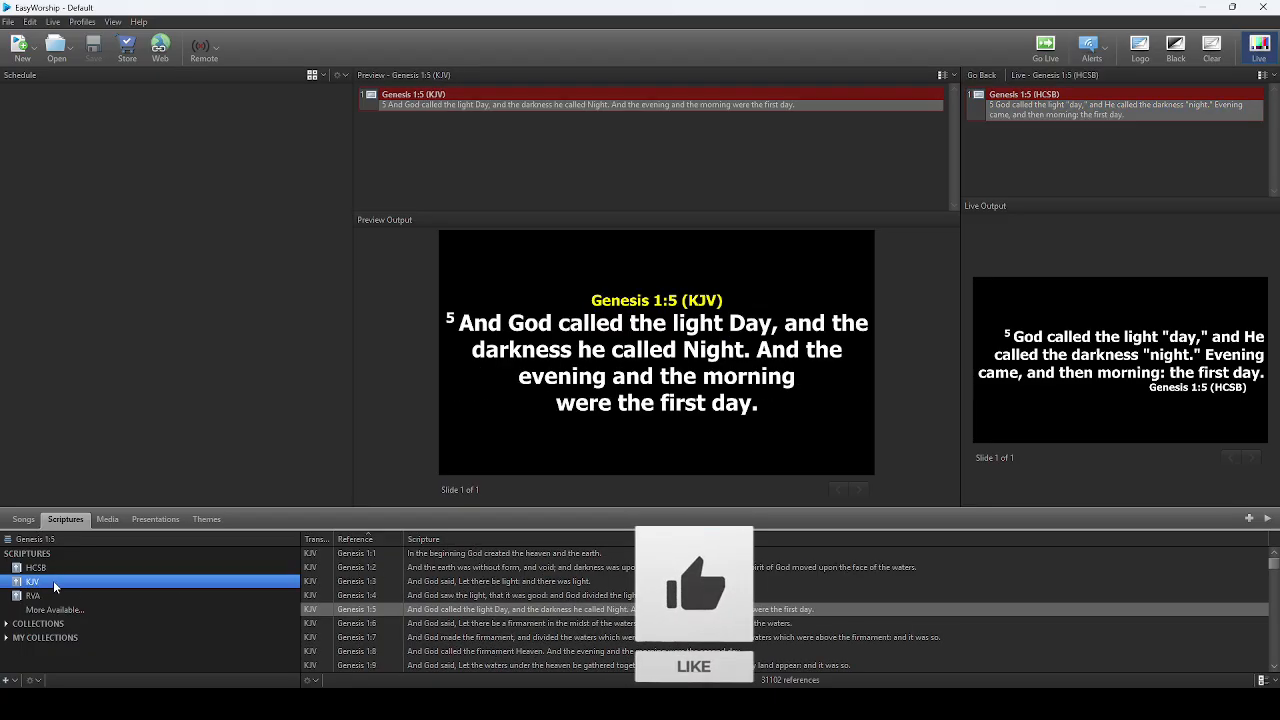
{"action": "double_click", "coordinate": [438, 583]}
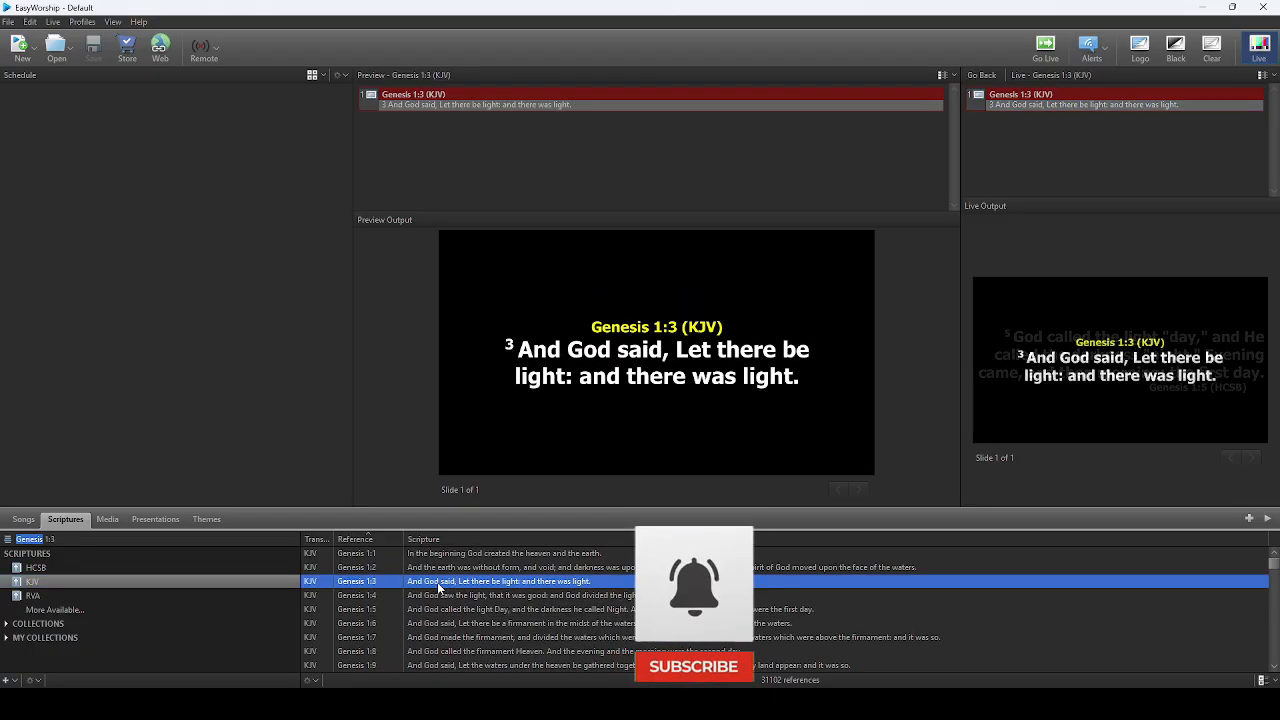
{"action": "left_click", "coordinate": [40, 582]}
{"action": "double_click", "coordinate": [690, 610]}
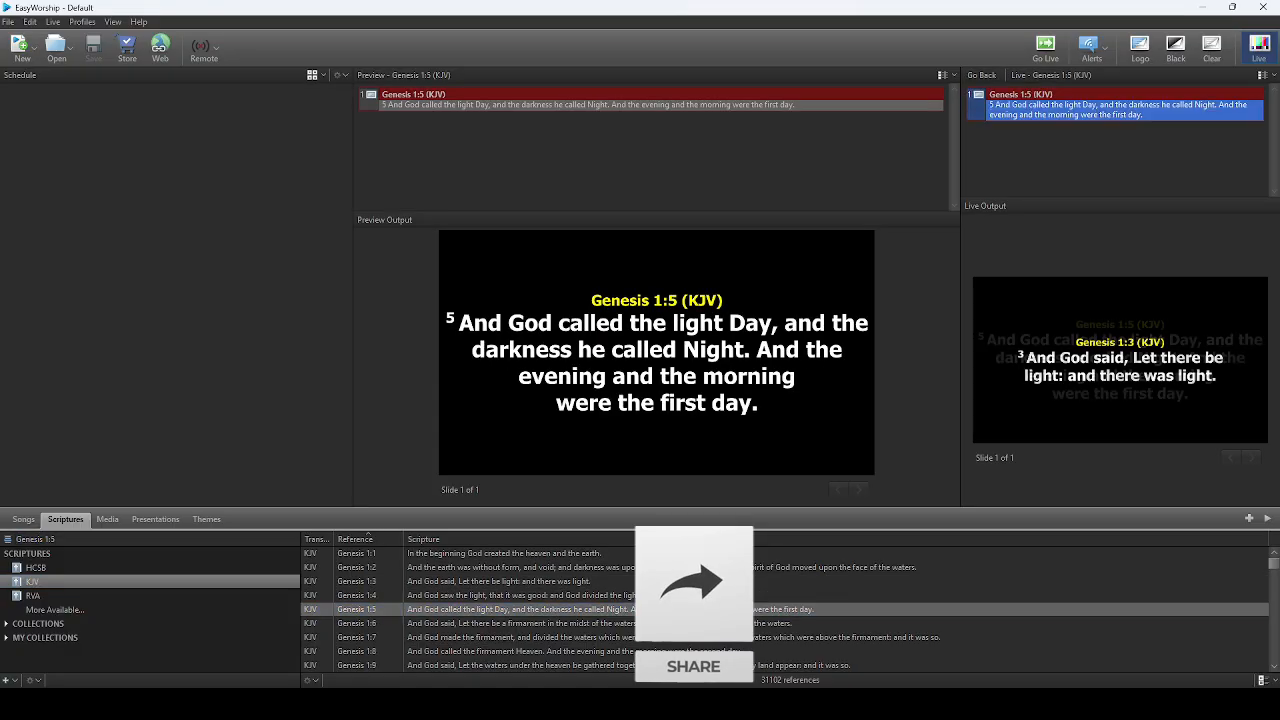
{"action": "double_click", "coordinate": [690, 623]}
{"action": "double_click", "coordinate": [690, 595]}
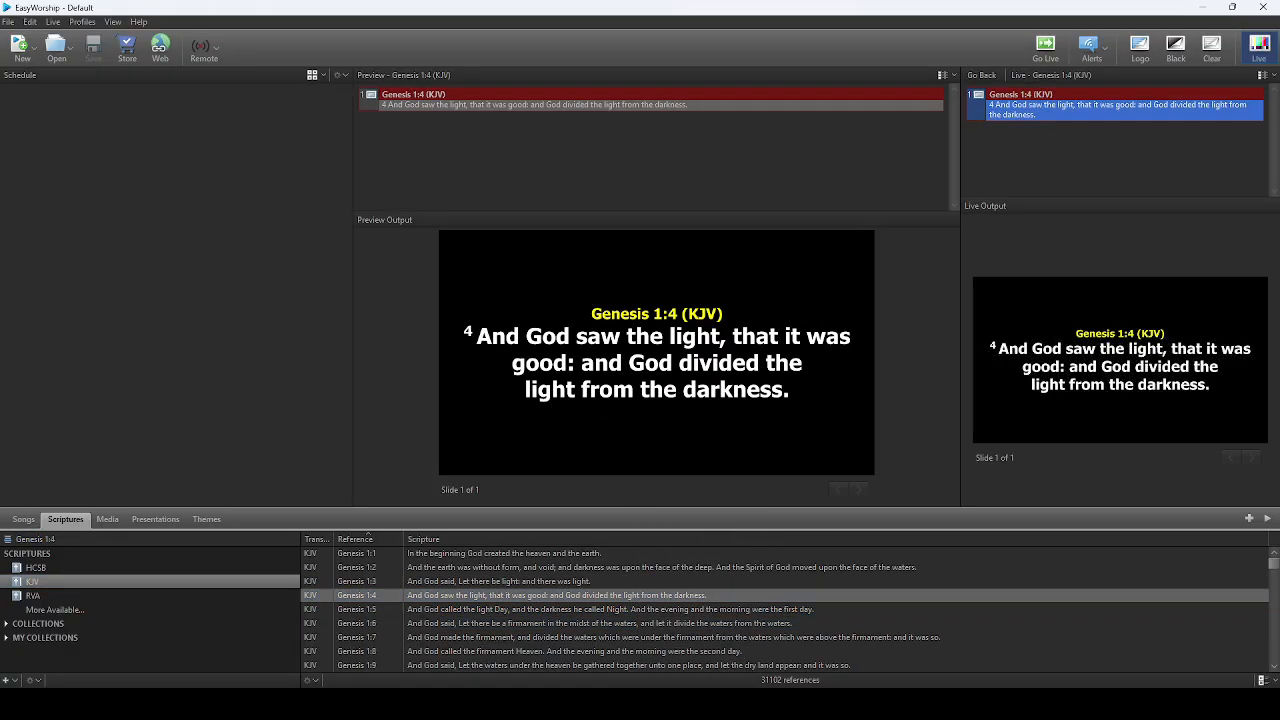
{"action": "double_click", "coordinate": [690, 623]}
{"action": "double_click", "coordinate": [690, 567]}
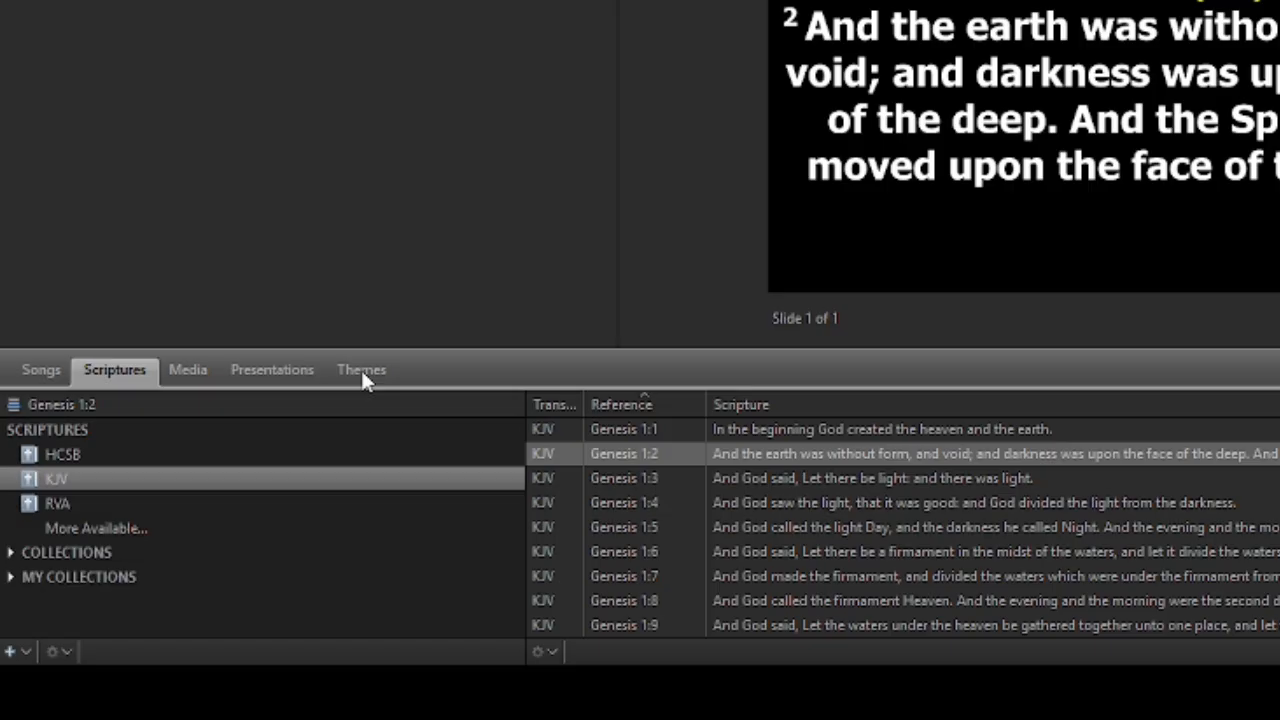
Set the Cross Sunrise theme as the default scripture theme.
{"action": "left_click", "coordinate": [361, 370]}
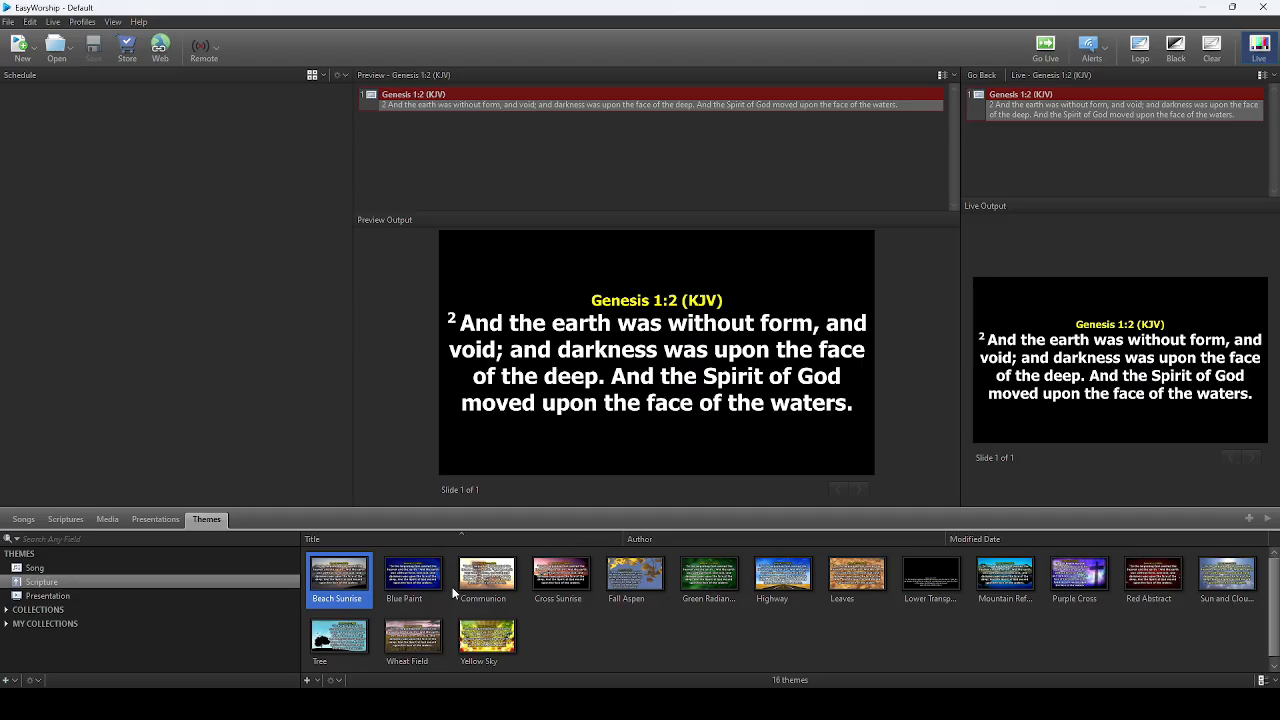
{"action": "left_click", "coordinate": [560, 578]}
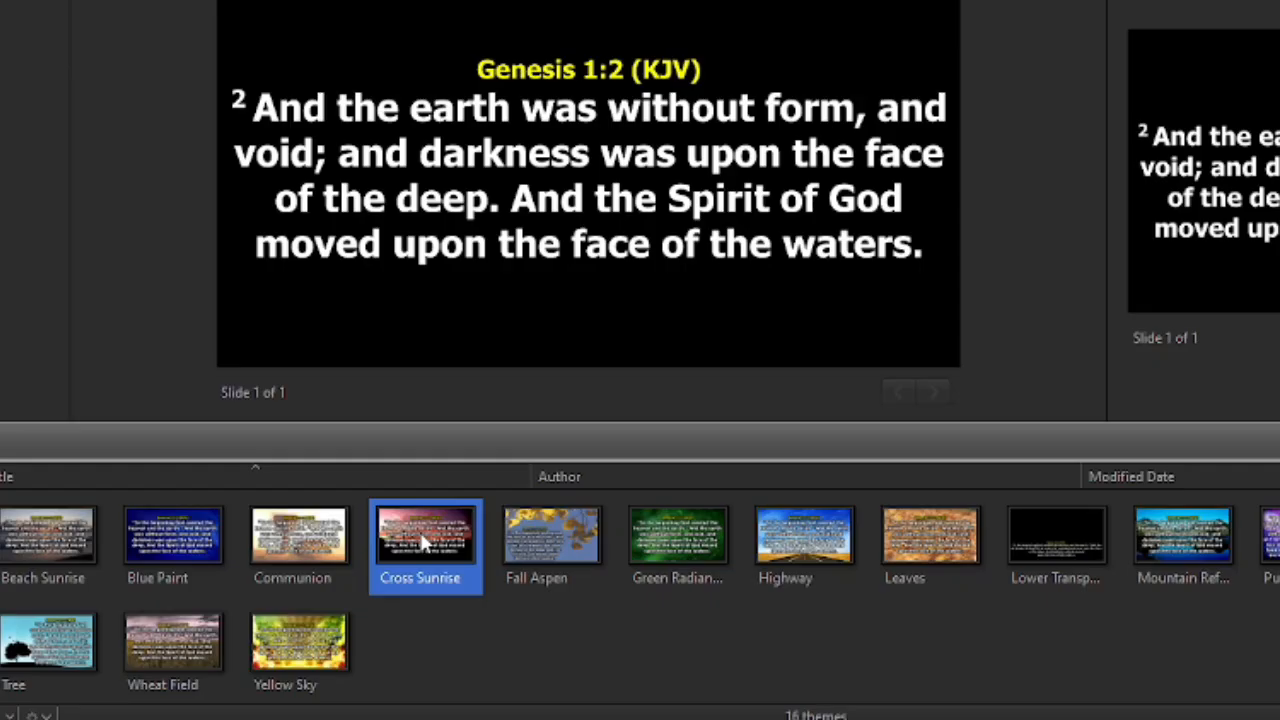
{"action": "right_click", "coordinate": [424, 541]}
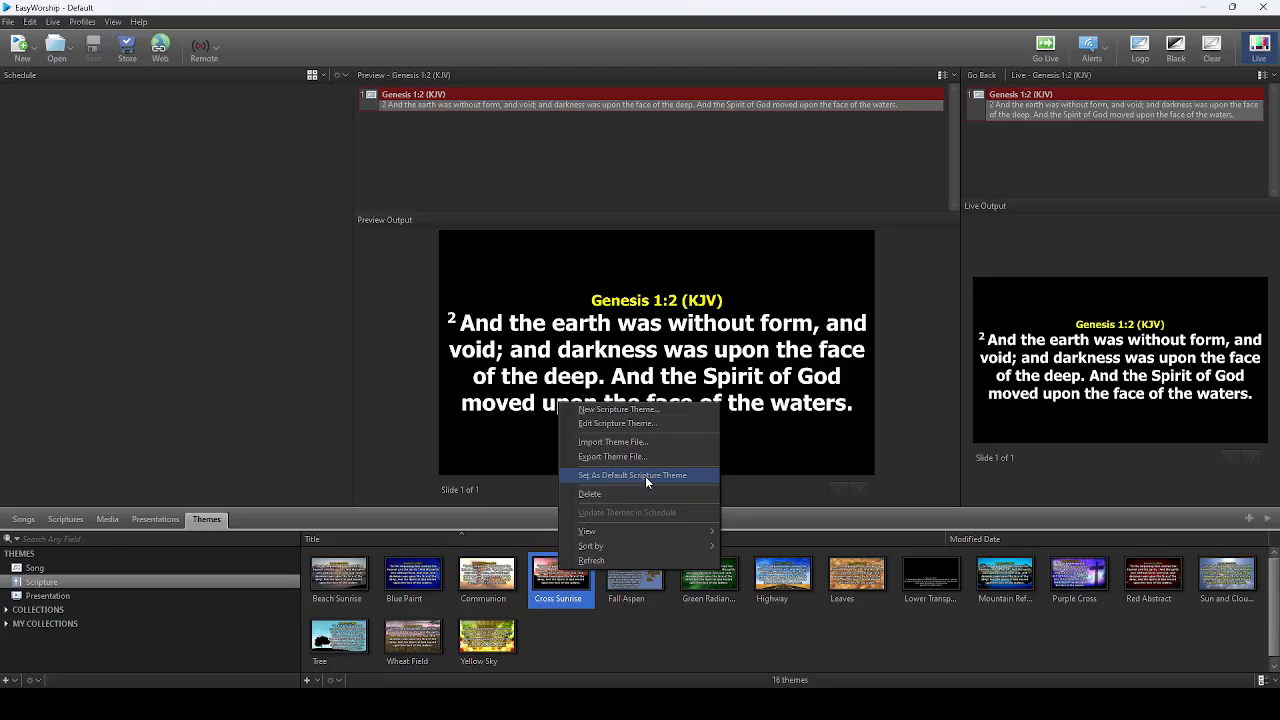
{"action": "left_click", "coordinate": [645, 476]}
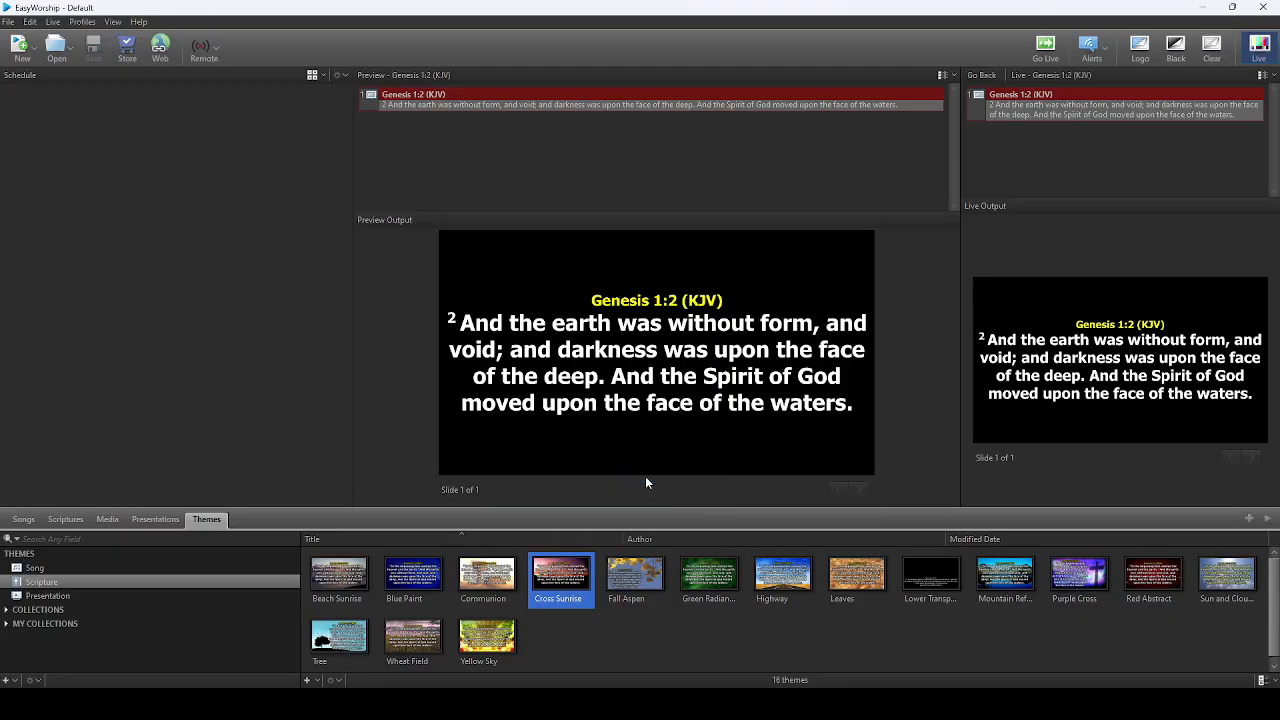
Send KJV verses such as Genesis 1:3 and 1:5 live in turn to check the Cross Sunrise background, ending with Genesis 1:5.
{"action": "left_click", "coordinate": [62, 520]}
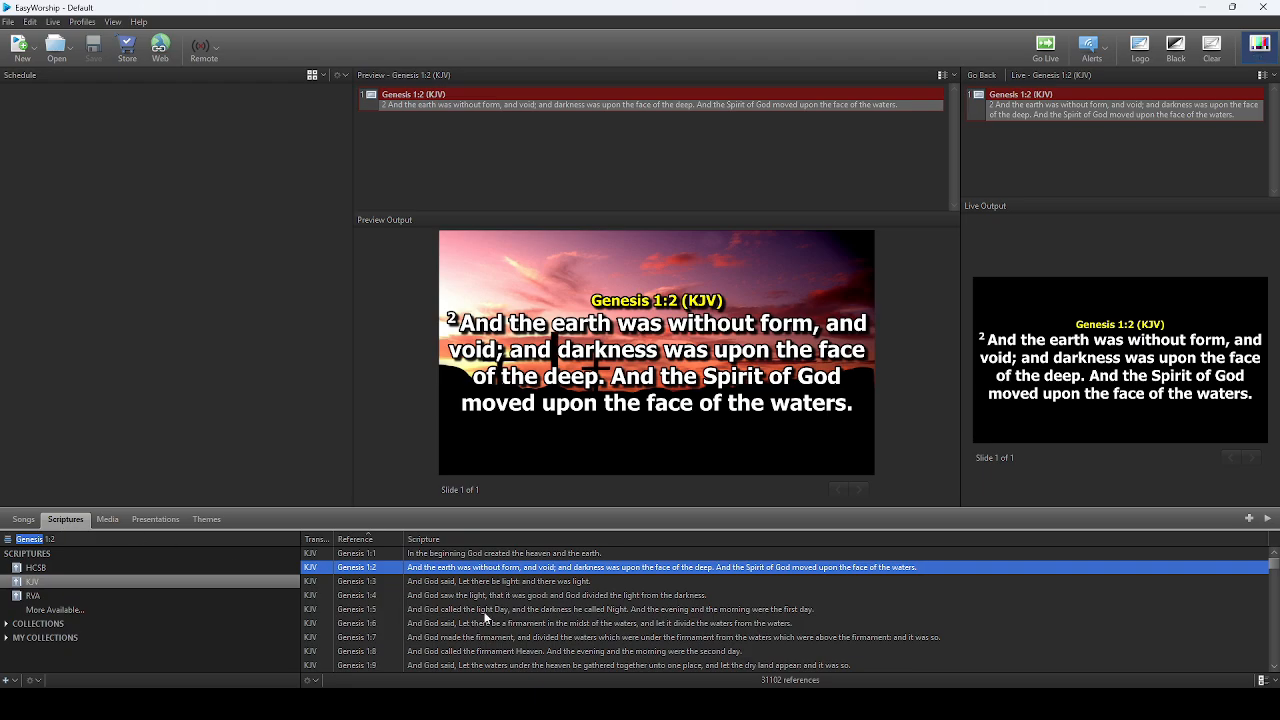
{"action": "double_click", "coordinate": [536, 585]}
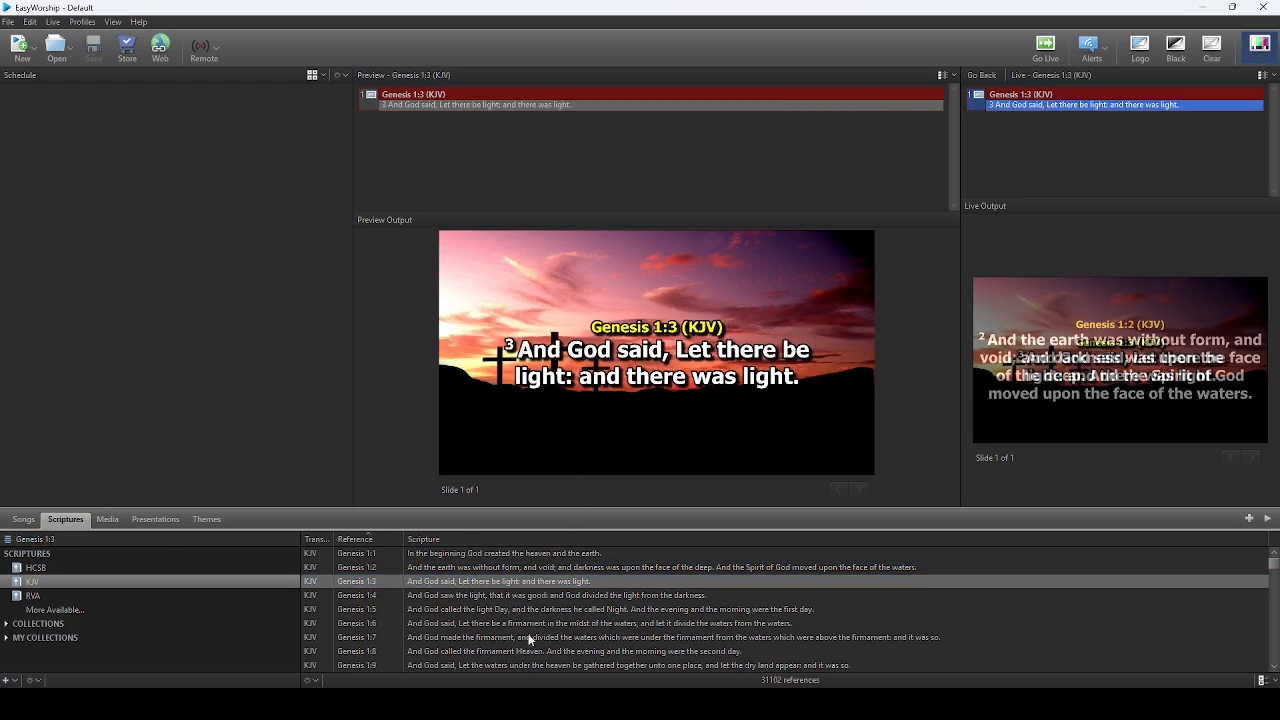
{"action": "double_click", "coordinate": [531, 636]}
{"action": "double_click", "coordinate": [545, 584]}
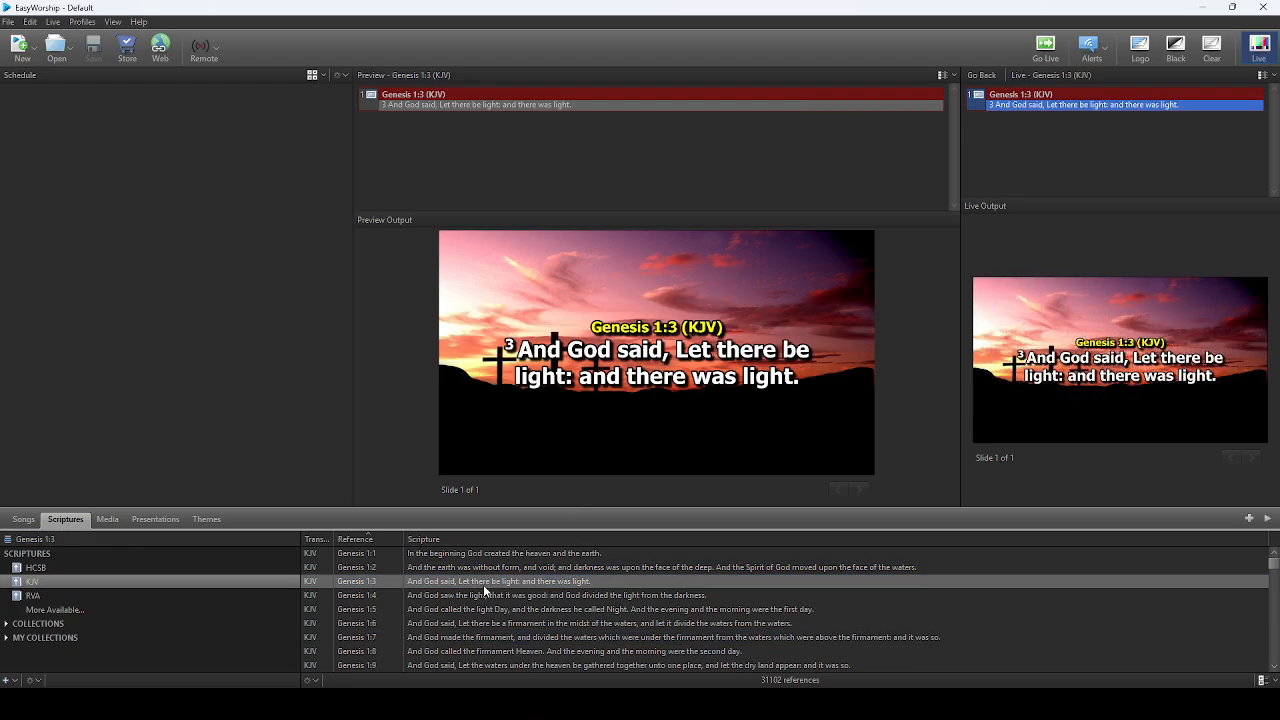
{"action": "double_click", "coordinate": [496, 610]}
{"action": "double_click", "coordinate": [509, 582]}
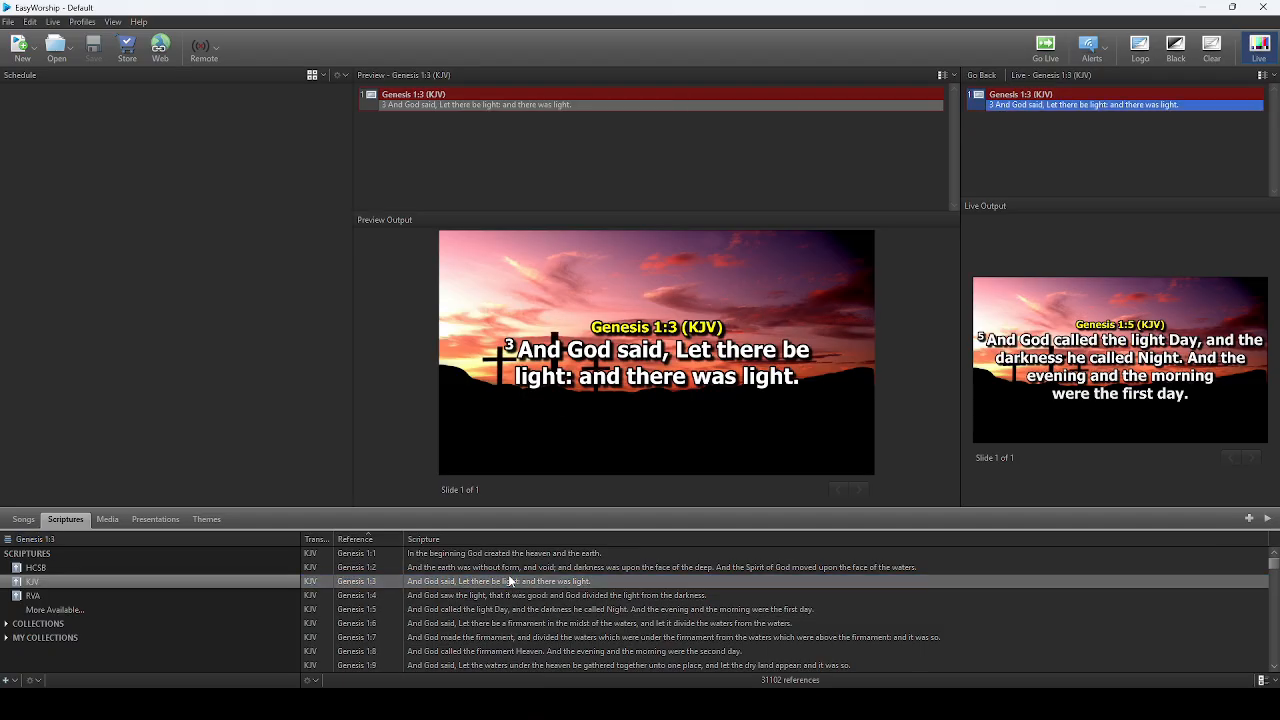
{"action": "double_click", "coordinate": [501, 610]}
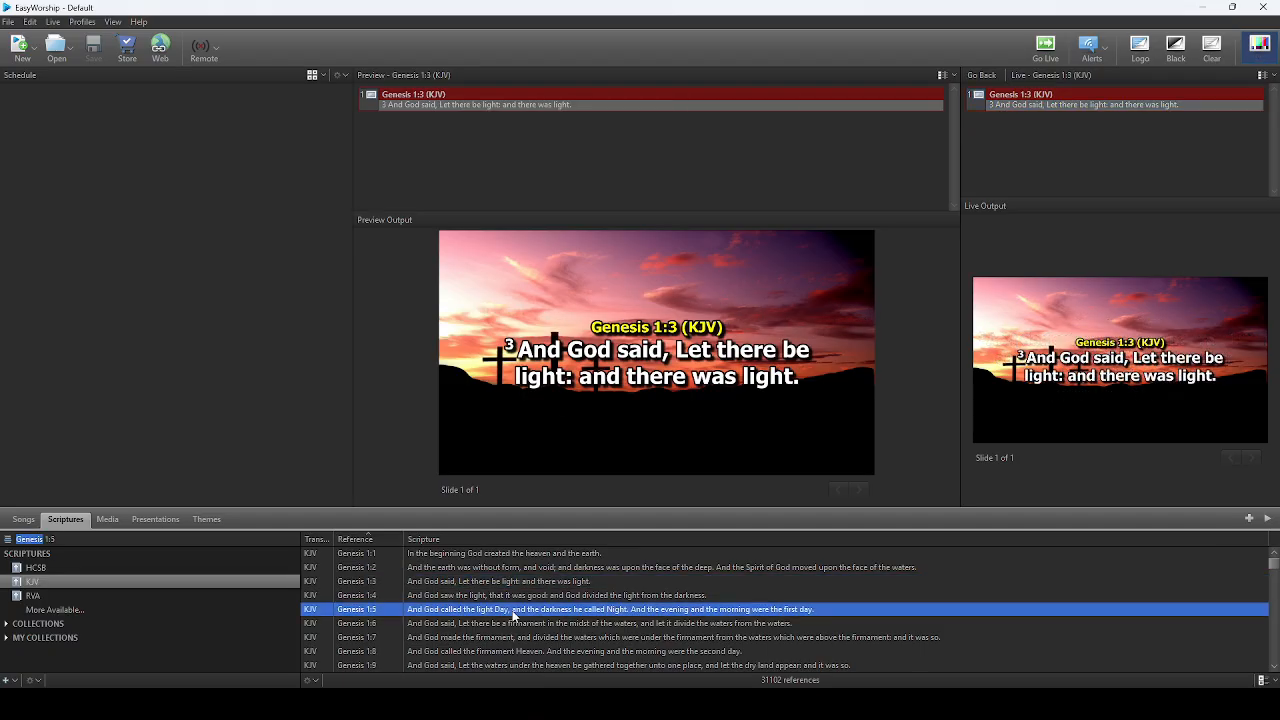
Set the Blue Paint theme as the default scripture theme.
{"action": "left_click", "coordinate": [210, 518]}
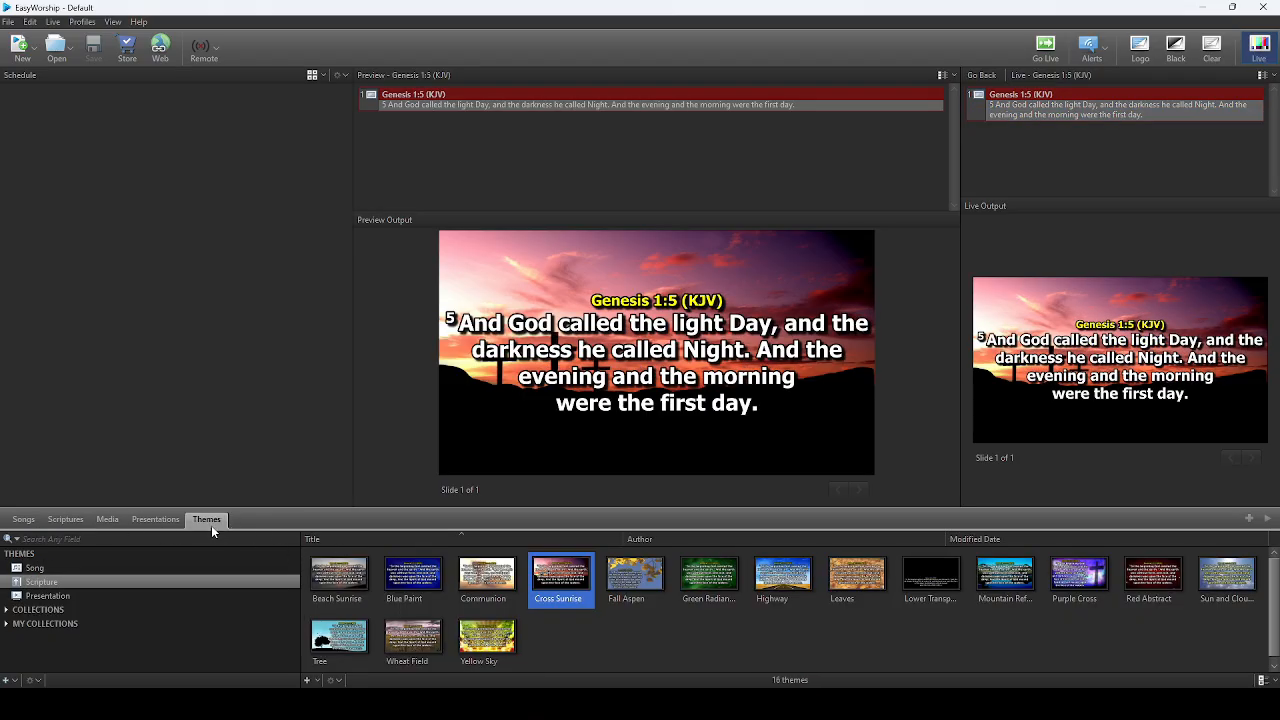
{"action": "left_click", "coordinate": [411, 582]}
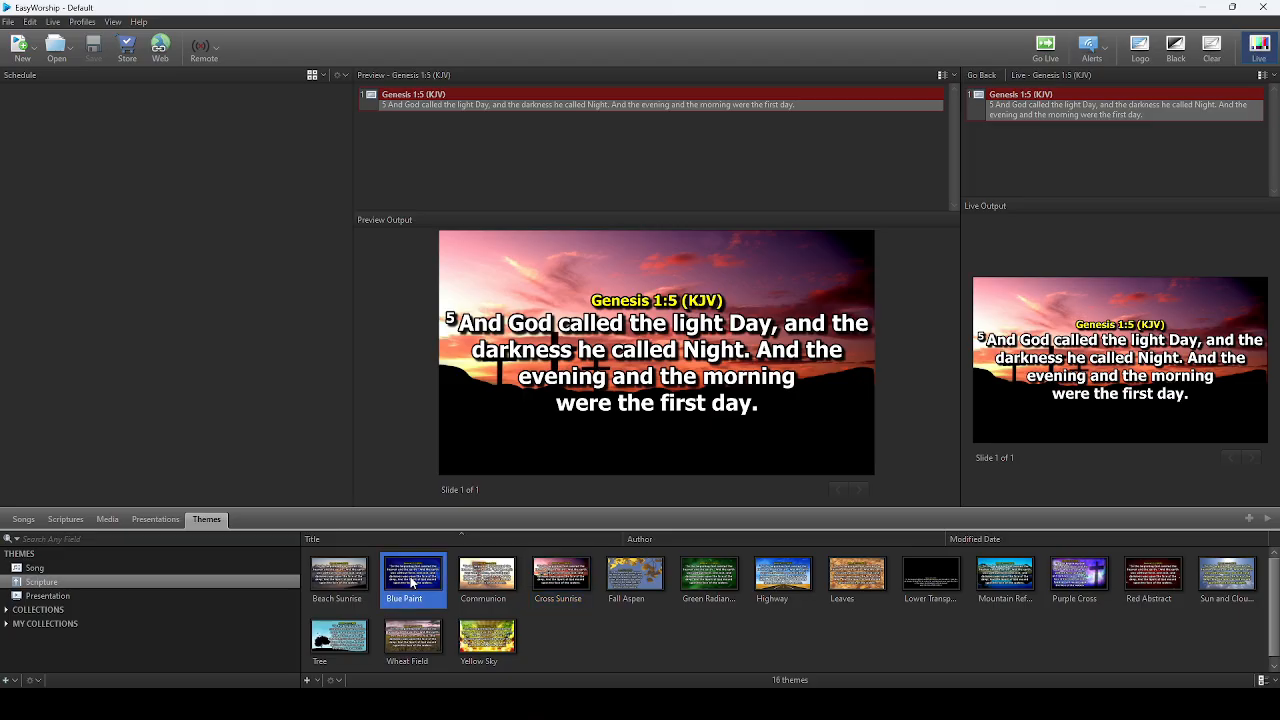
{"action": "right_click", "coordinate": [411, 582]}
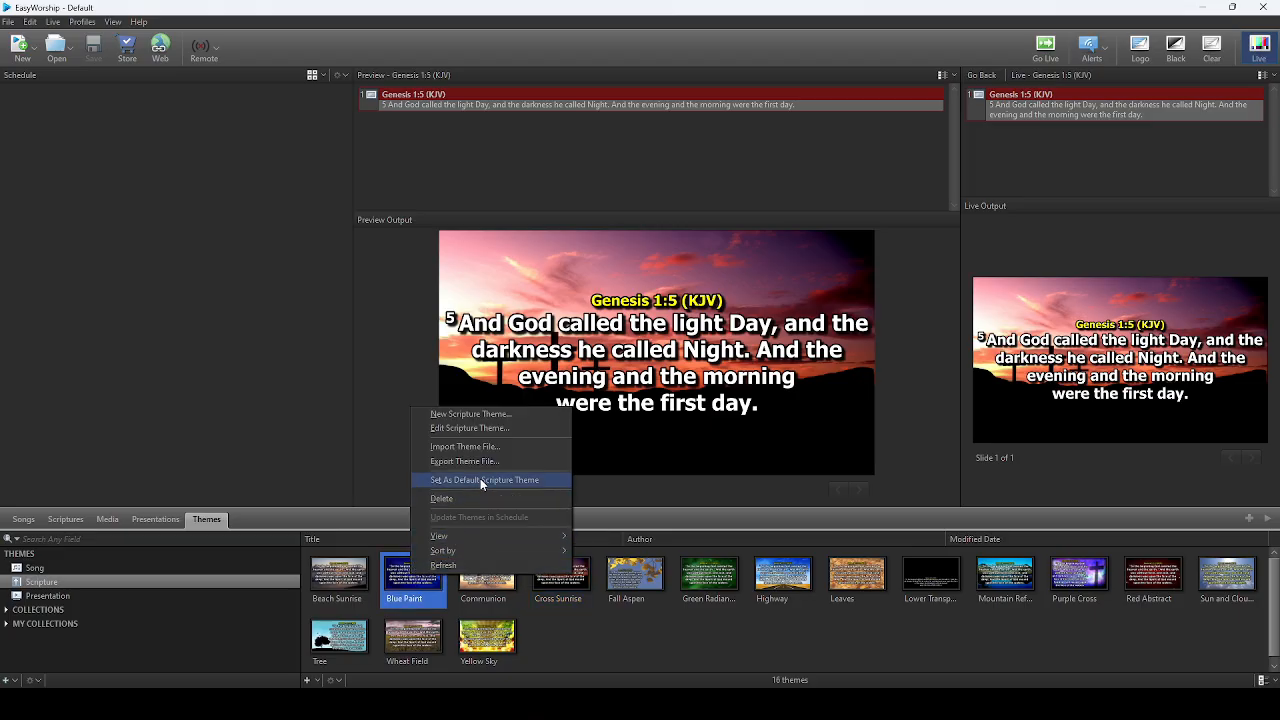
{"action": "left_click", "coordinate": [480, 480]}
Send KJV verses Genesis 1:3 and 1:5 live with the Blue Paint background, ending with Genesis 1:3.
{"action": "left_click", "coordinate": [64, 518]}
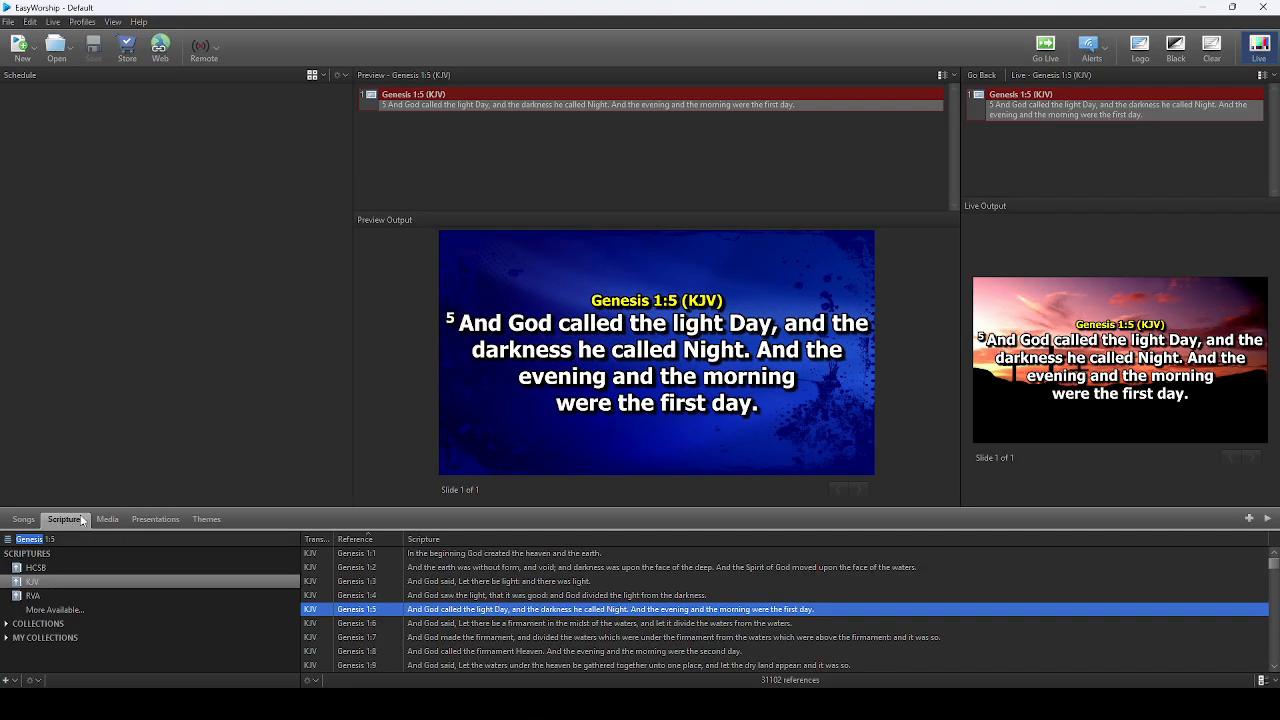
{"action": "left_click", "coordinate": [474, 584]}
{"action": "double_click", "coordinate": [472, 582]}
{"action": "double_click", "coordinate": [504, 611]}
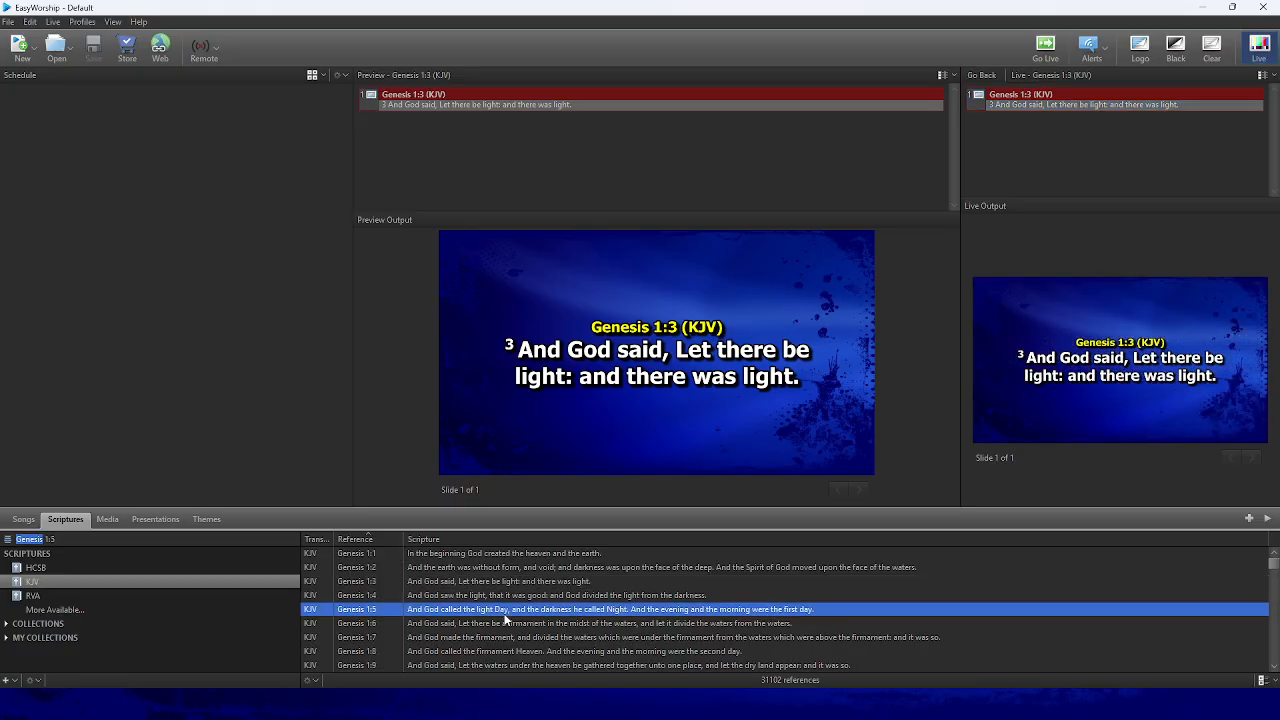
{"action": "left_click", "coordinate": [493, 582]}
{"action": "double_click", "coordinate": [493, 583]}
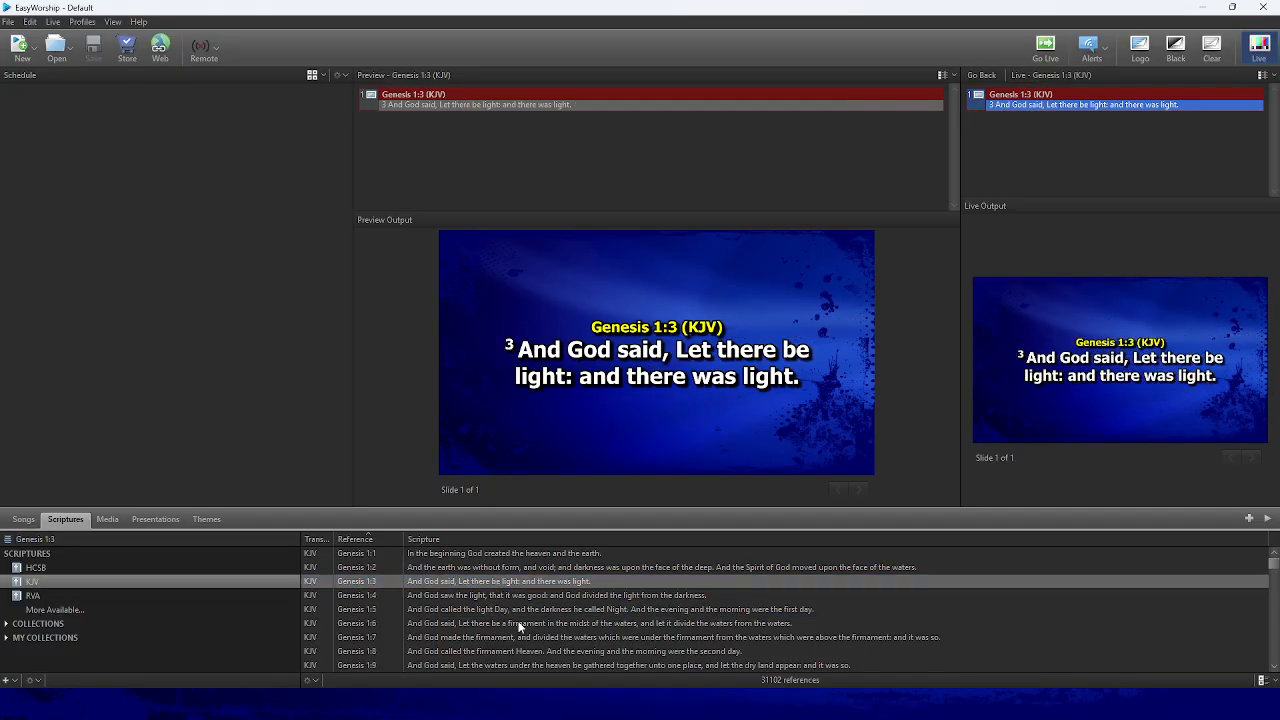
Send Genesis 1:6 and then Genesis 1:3 from the KJV live.
{"action": "double_click", "coordinate": [519, 624]}
{"action": "double_click", "coordinate": [492, 584]}
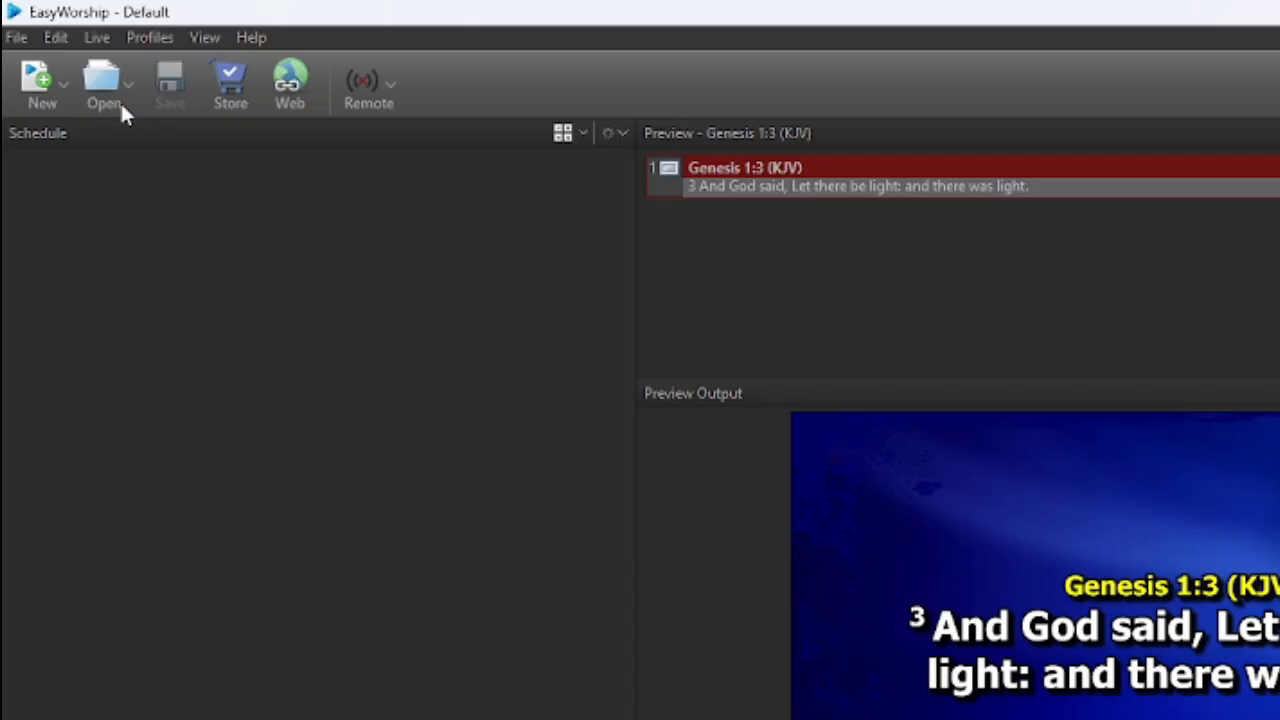
Set the main output monitor to NDI Stream in the program options.
{"action": "left_click", "coordinate": [57, 40]}
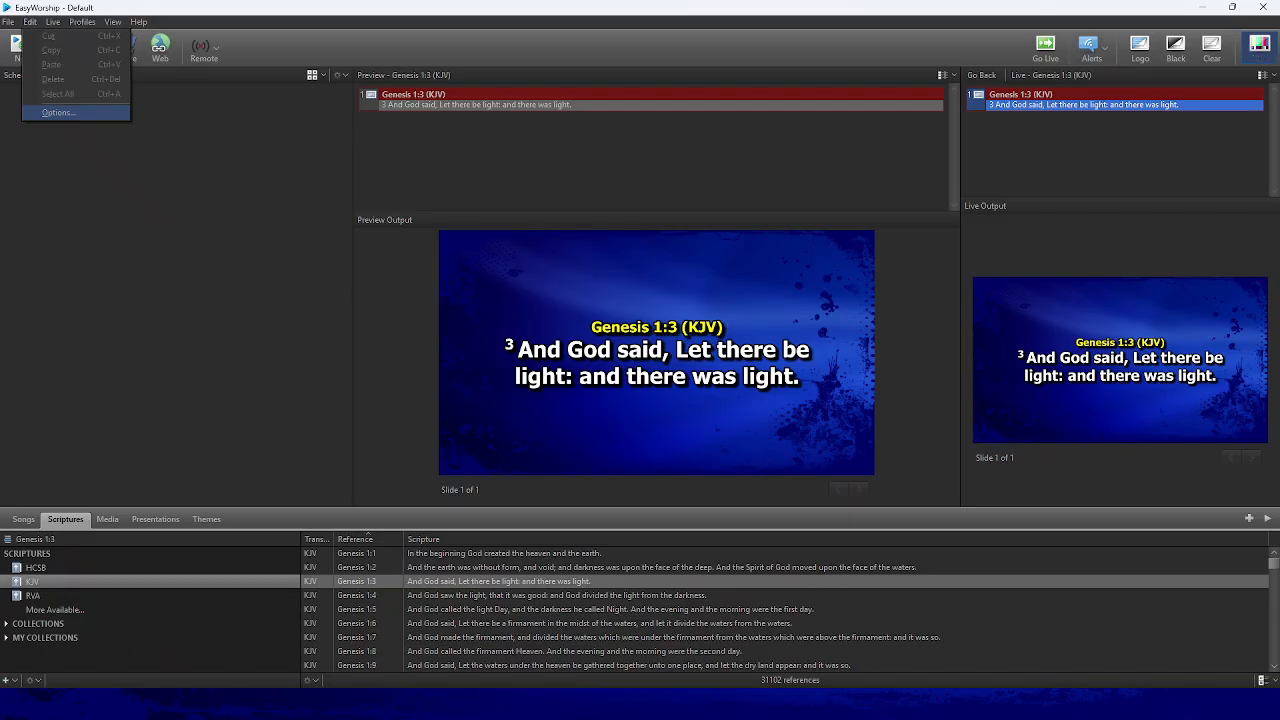
{"action": "left_click", "coordinate": [107, 200]}
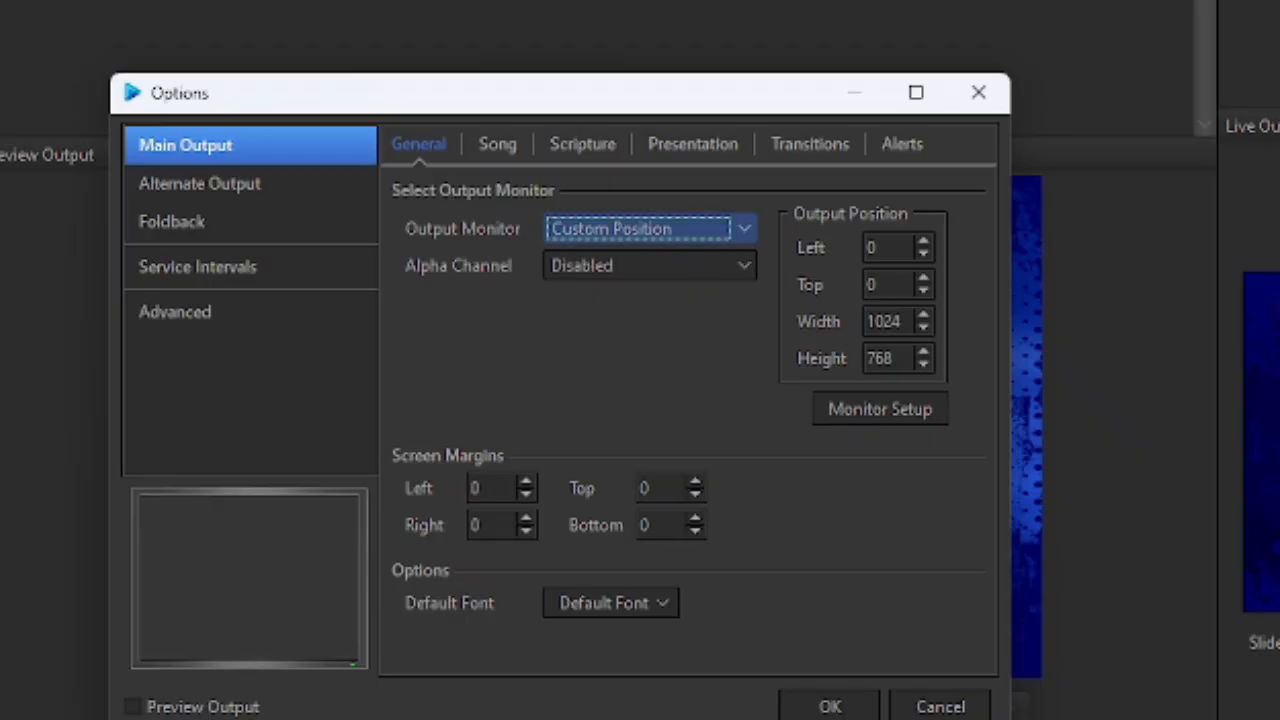
{"action": "left_click", "coordinate": [650, 229]}
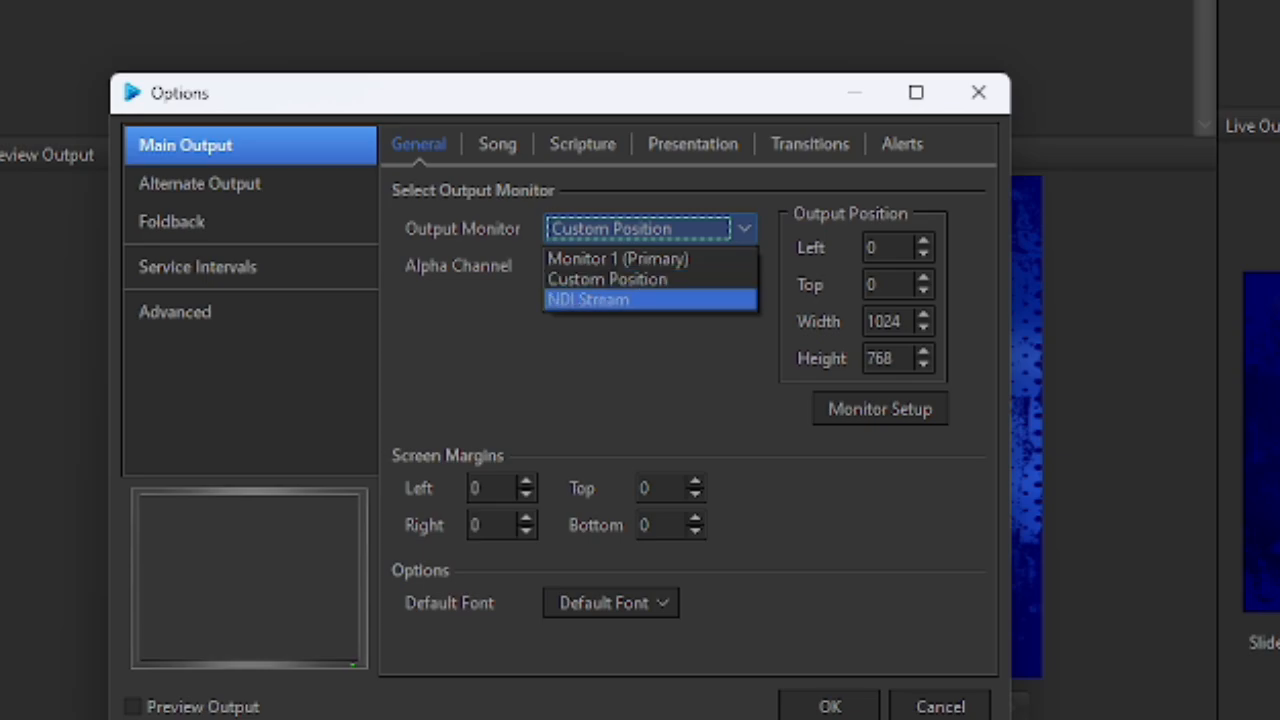
{"action": "key", "text": "Return"}
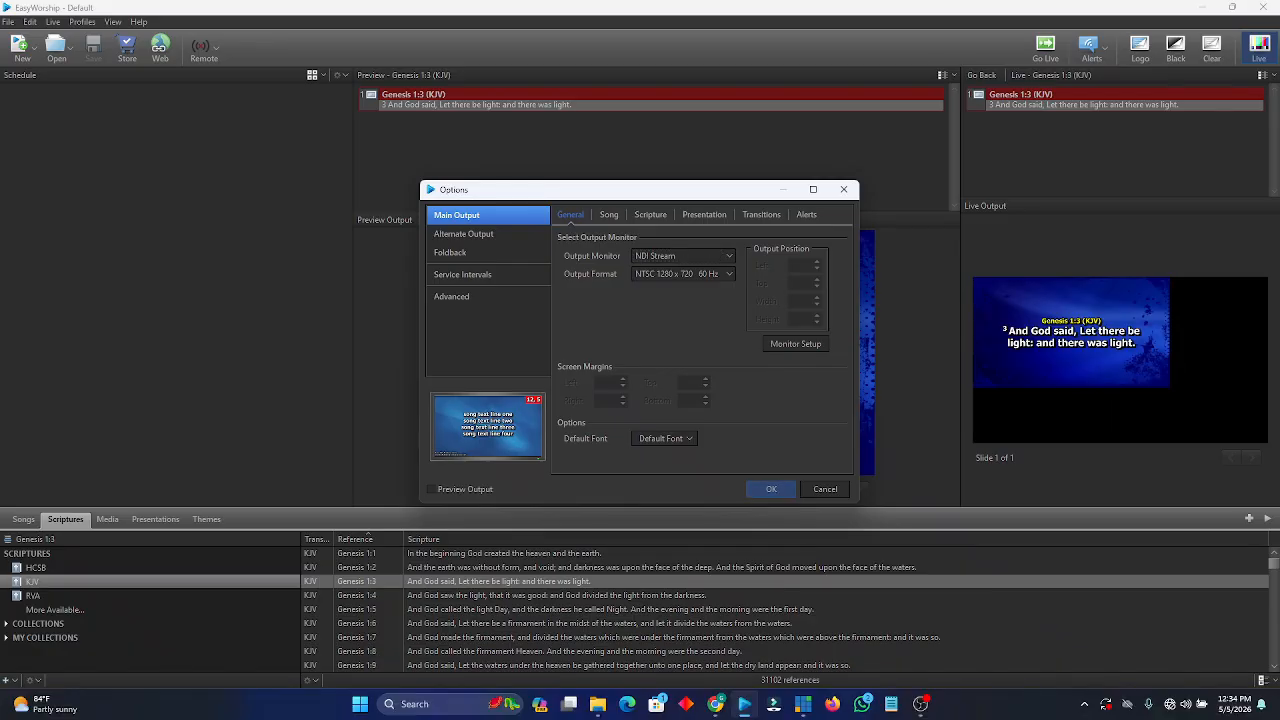
{"action": "key", "text": "Return"}
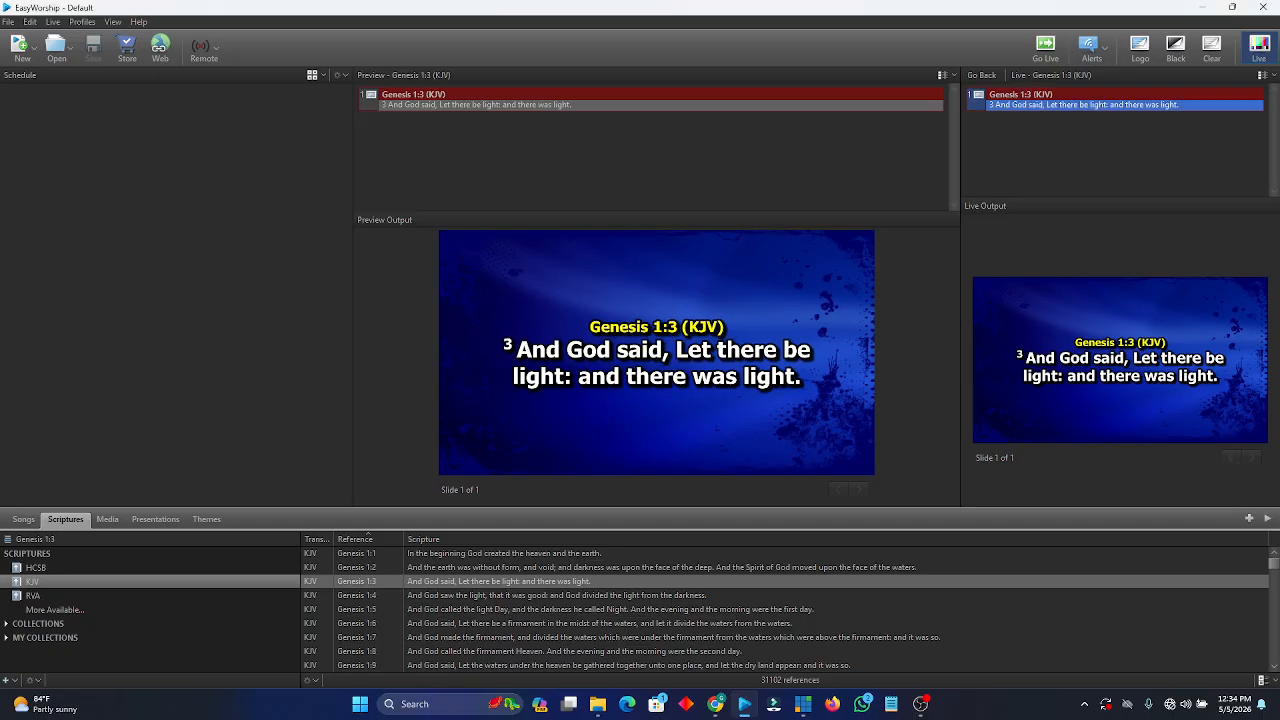
Send KJV verses Genesis 1:6, 1:4 and 1:7 live to check how they fit the NDI output.
{"action": "double_click", "coordinate": [620, 623]}
{"action": "double_click", "coordinate": [620, 595]}
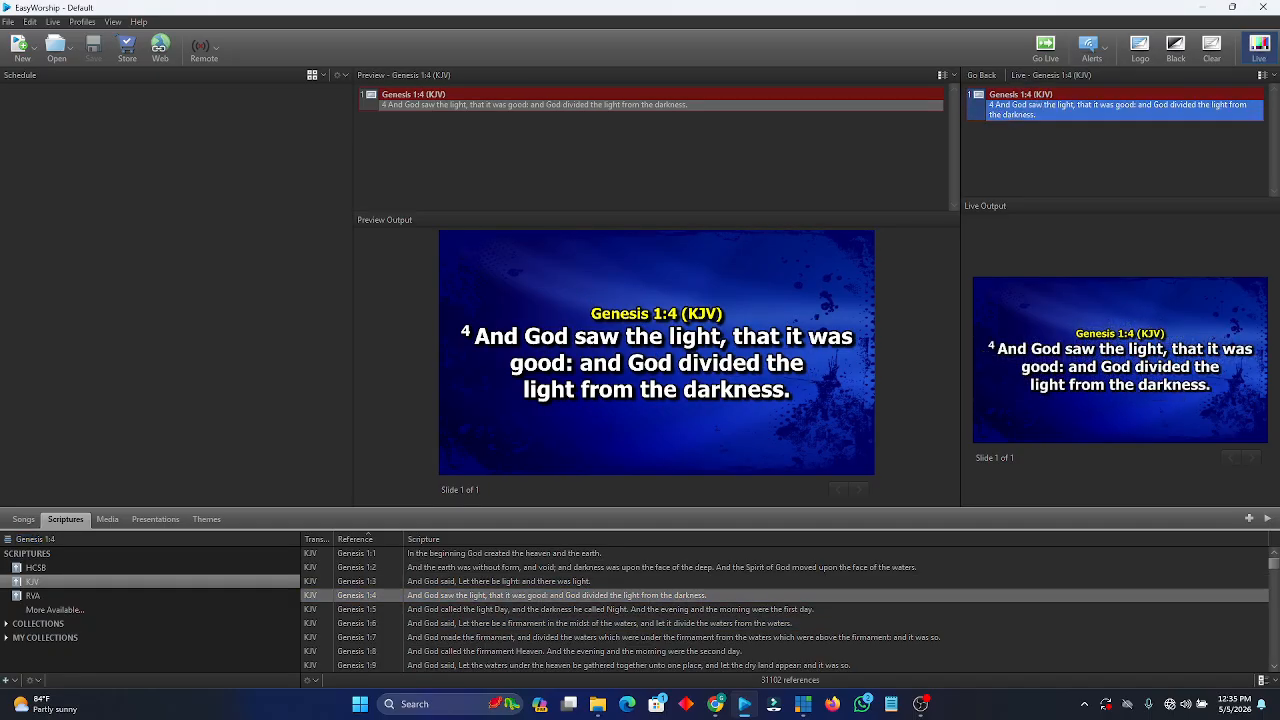
{"action": "double_click", "coordinate": [620, 637]}
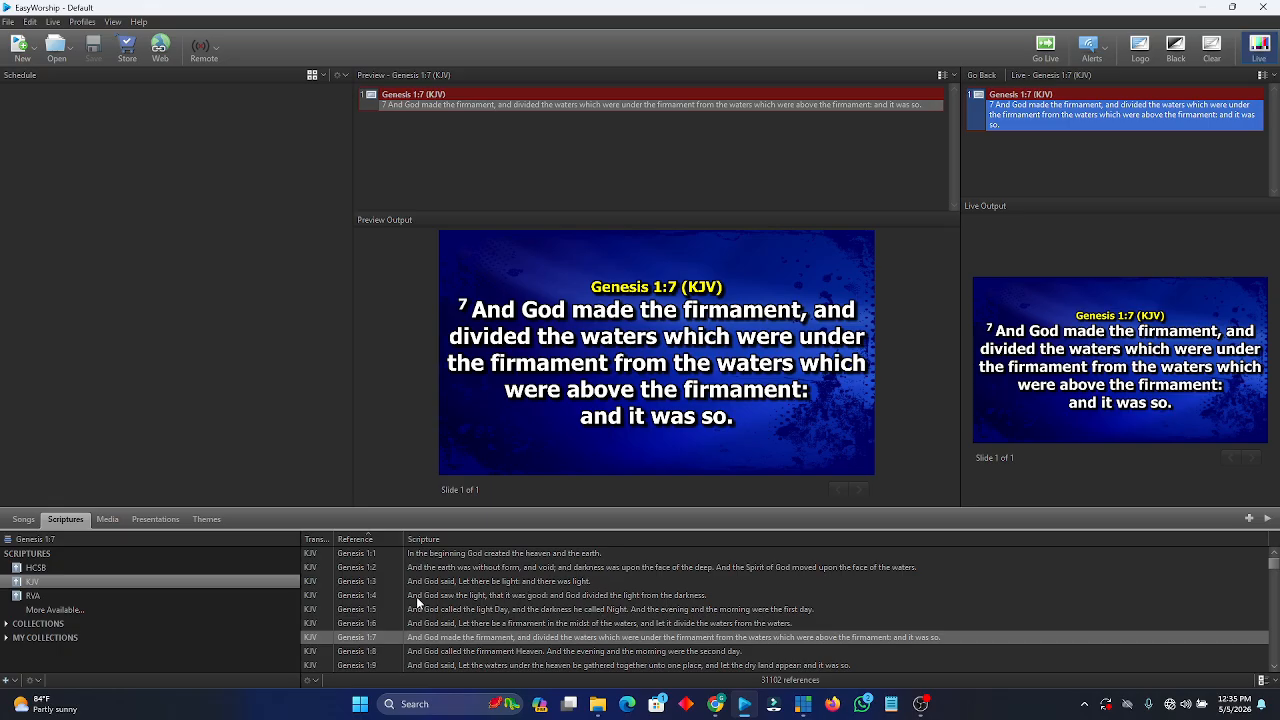
Switch the scripture translation between HCSB and KJV to compare Genesis 1:7, ending on KJV.
{"action": "left_click", "coordinate": [42, 571]}
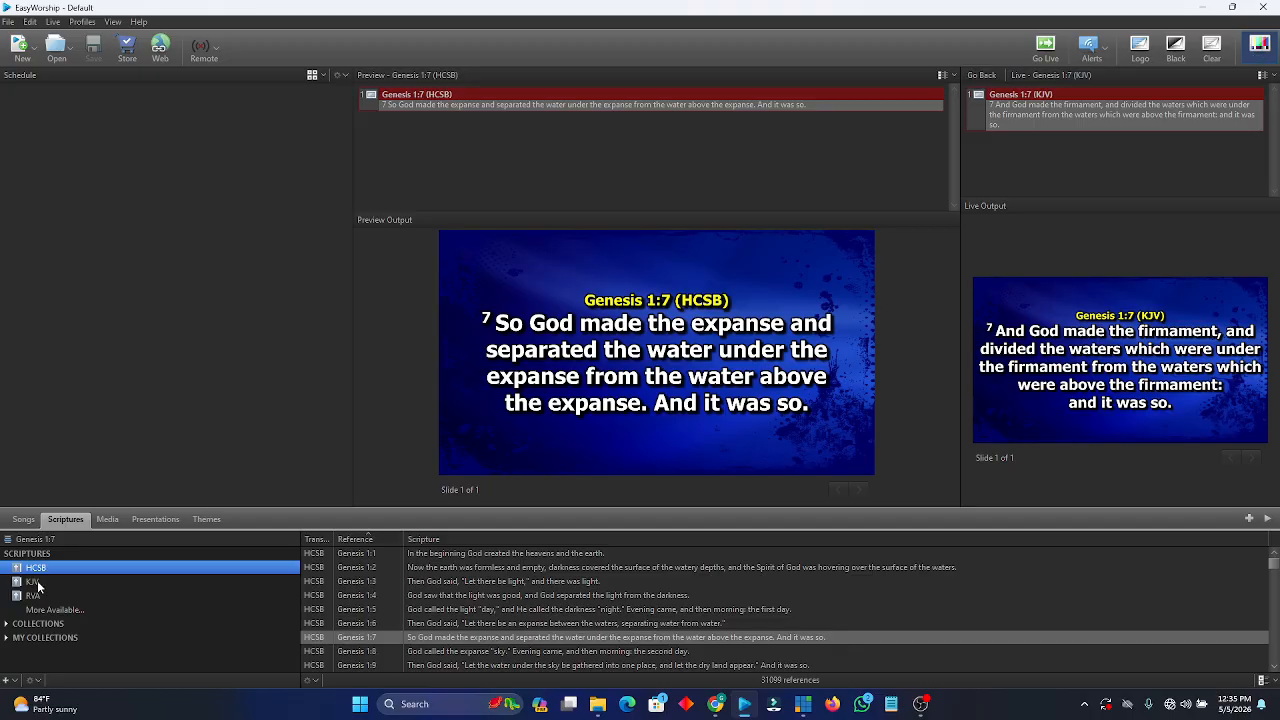
{"action": "left_click", "coordinate": [40, 582]}
{"action": "left_click", "coordinate": [40, 568]}
{"action": "left_click", "coordinate": [38, 584]}
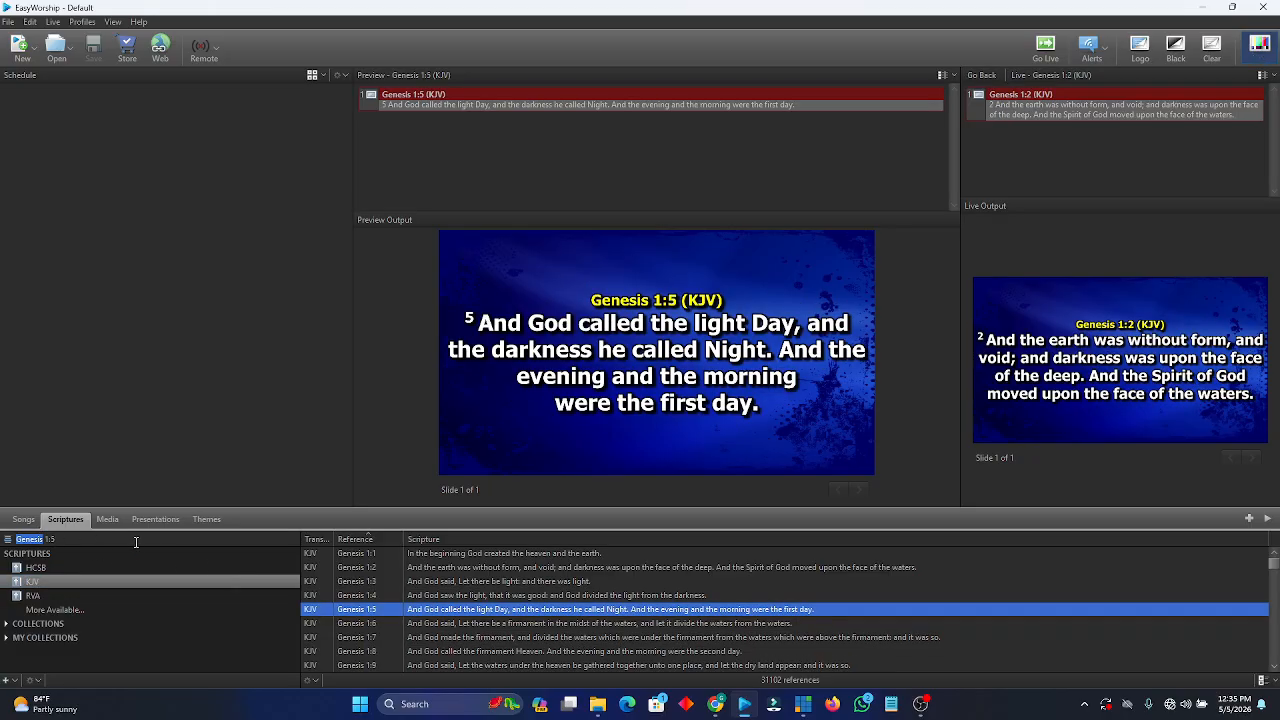
Send various KJV verses from Genesis 1:2 to 1:7 live to examine the slide transition, ending with Genesis 1:4.
{"action": "left_click", "coordinate": [328, 567]}
{"action": "left_click", "coordinate": [499, 612]}
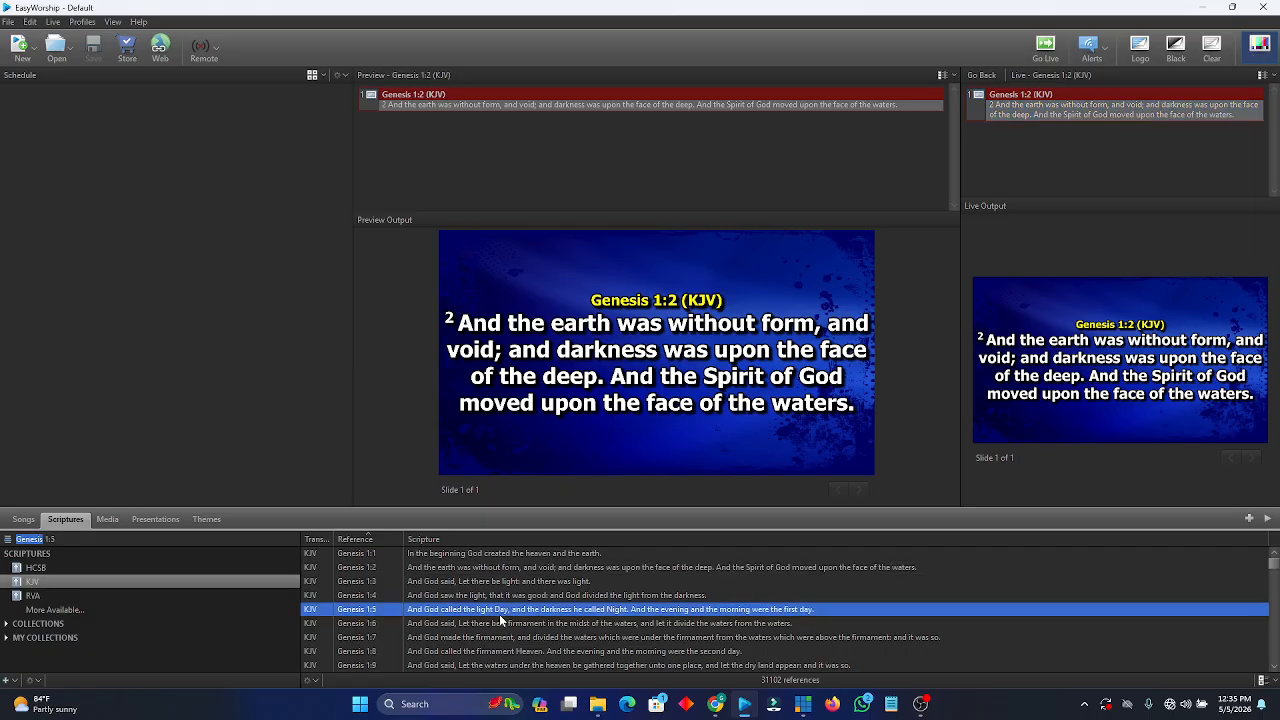
{"action": "left_click", "coordinate": [522, 636]}
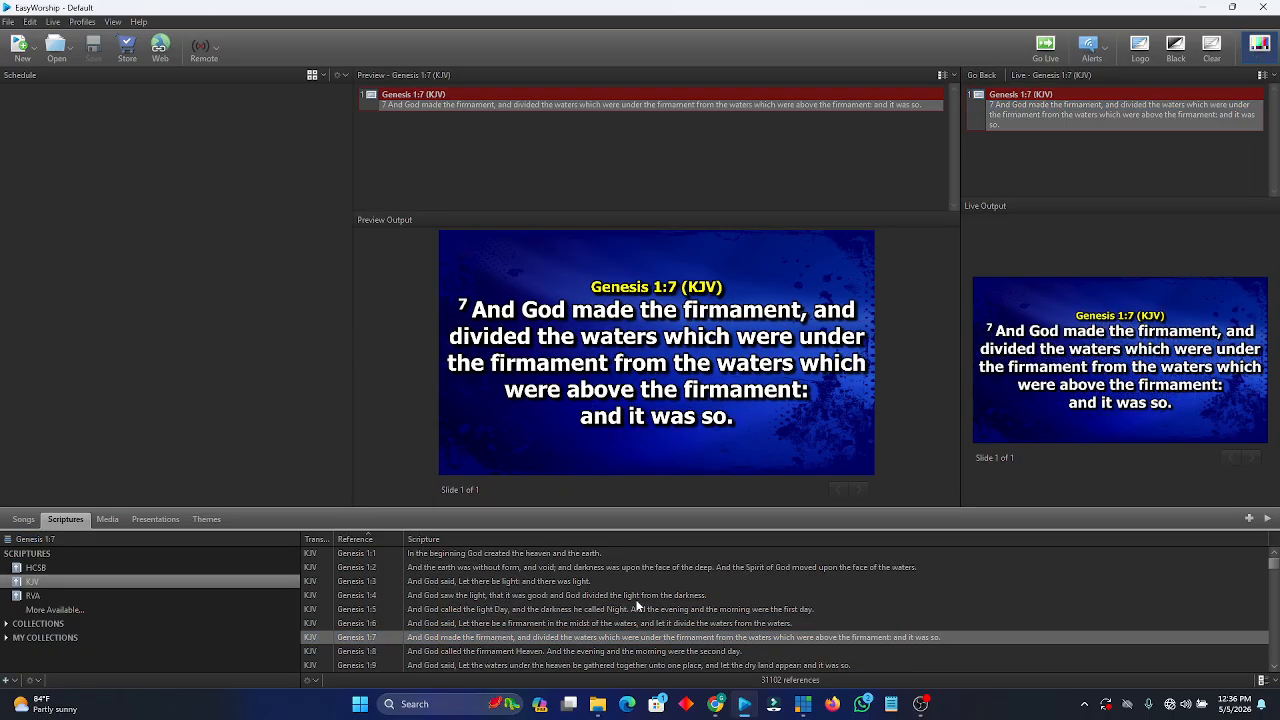
{"action": "left_click", "coordinate": [533, 596]}
{"action": "left_click", "coordinate": [560, 638]}
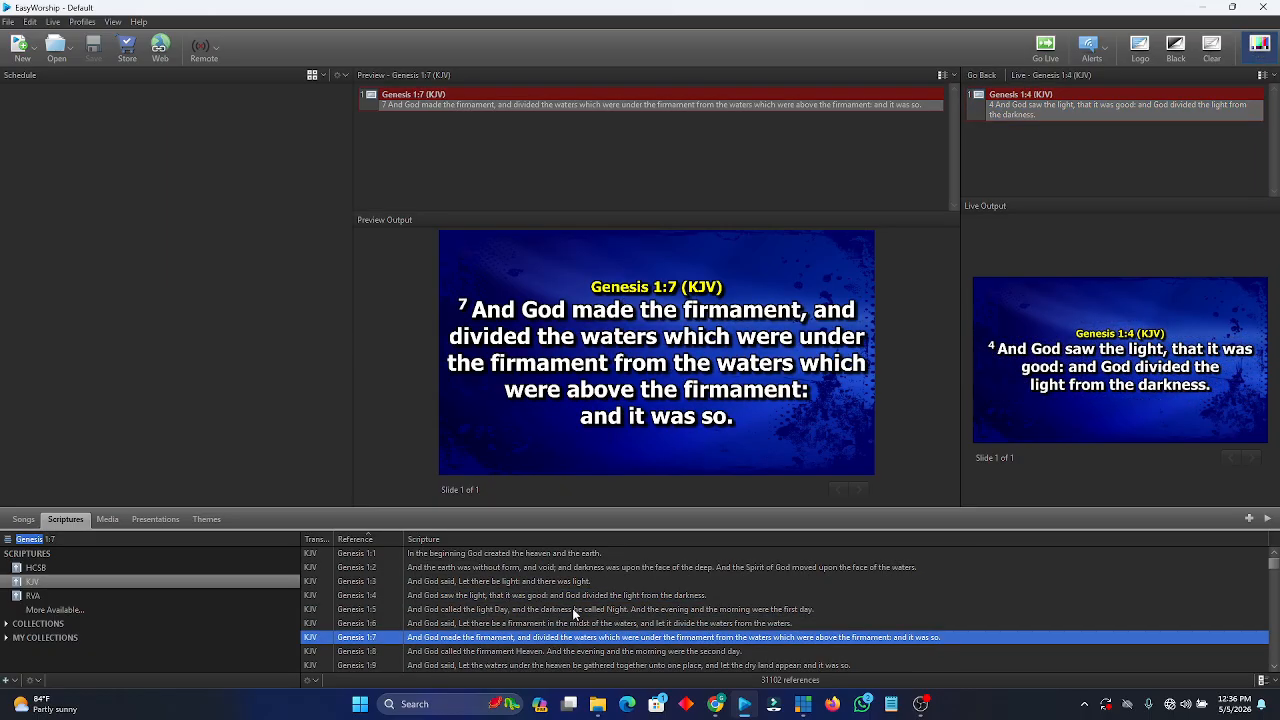
{"action": "left_click", "coordinate": [576, 612]}
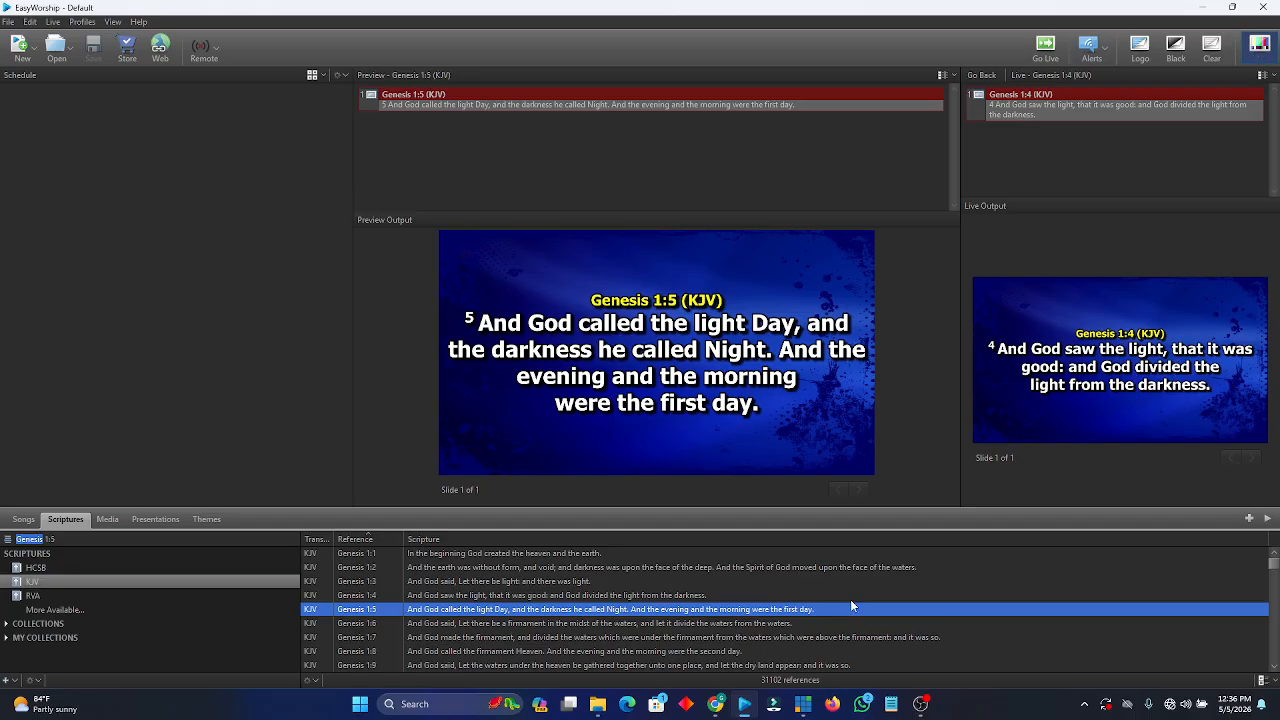
{"action": "left_click", "coordinate": [704, 623]}
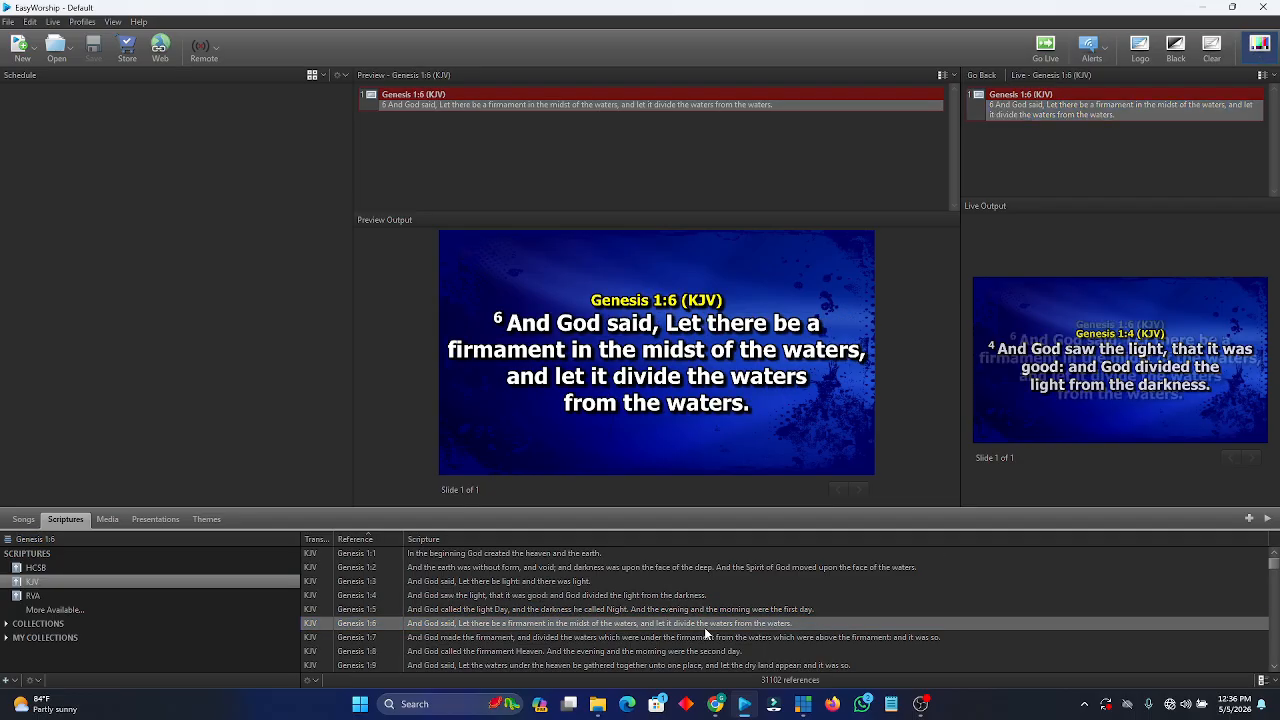
{"action": "double_click", "coordinate": [616, 579]}
{"action": "double_click", "coordinate": [604, 568]}
{"action": "double_click", "coordinate": [598, 584]}
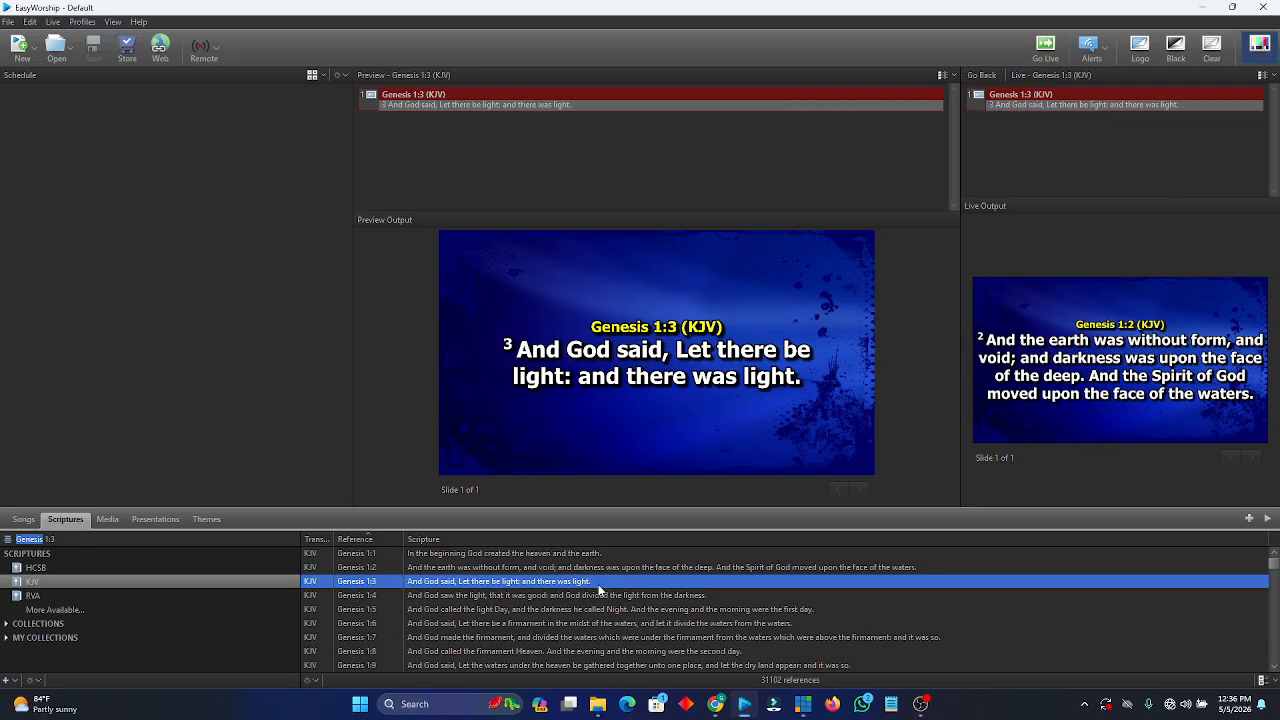
{"action": "double_click", "coordinate": [596, 600]}
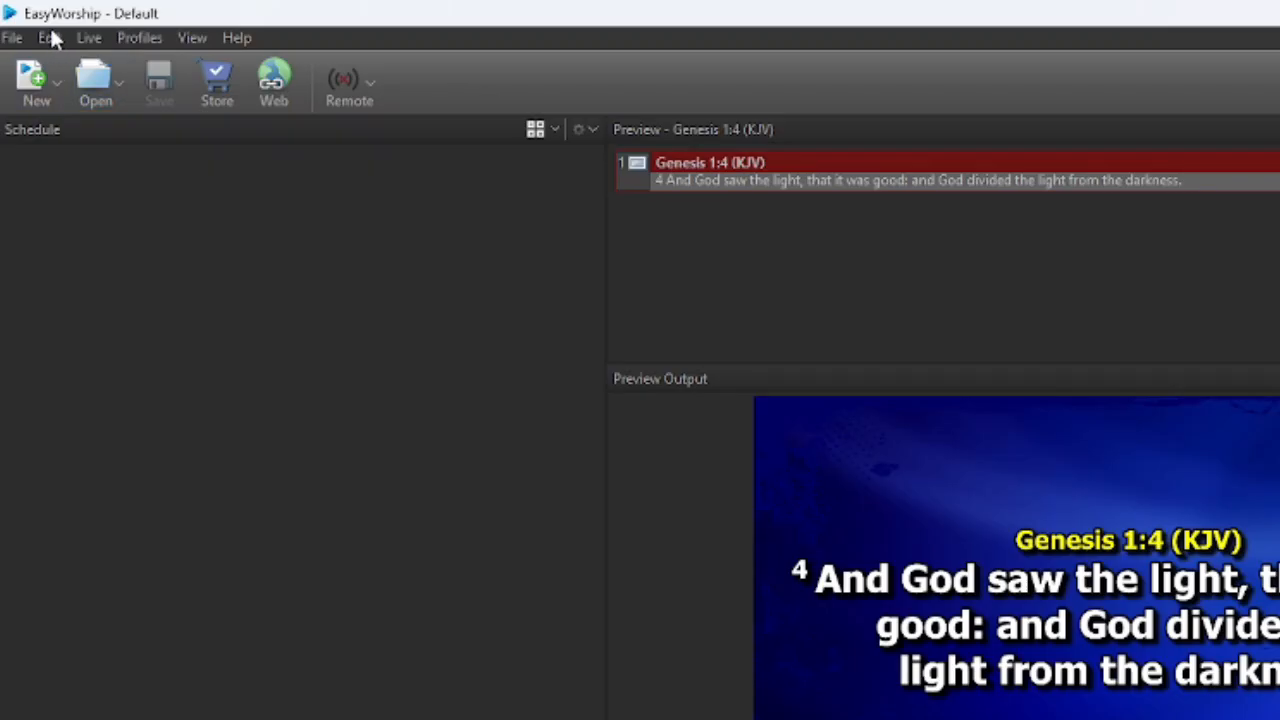
Set the main output's slide transition to None and apply the options.
{"action": "left_click", "coordinate": [50, 37]}
{"action": "left_click", "coordinate": [105, 190]}
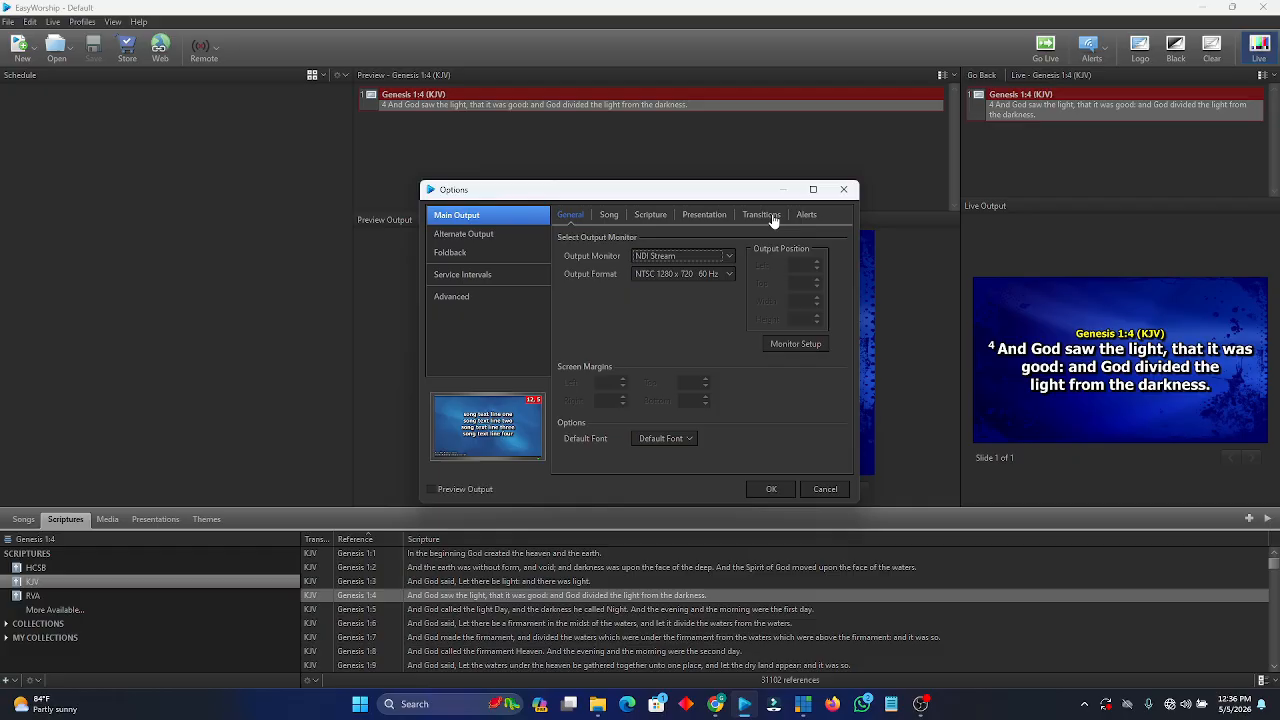
{"action": "left_click", "coordinate": [762, 215]}
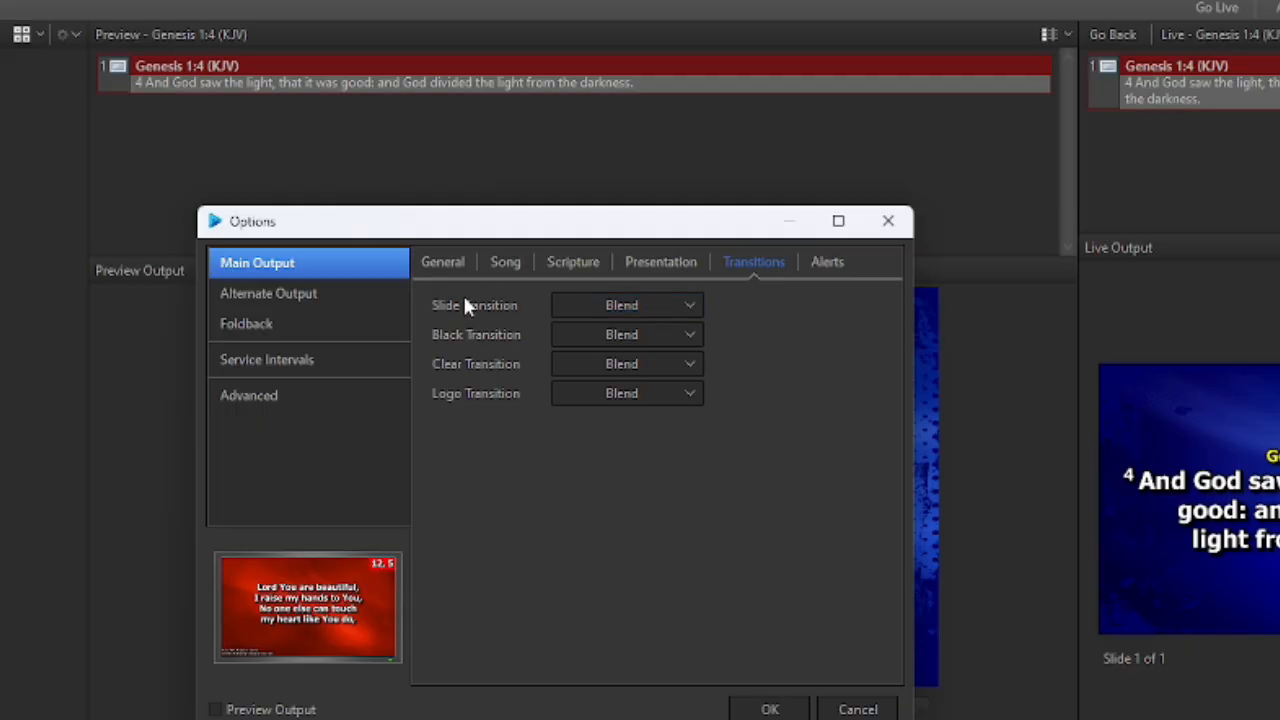
{"action": "left_click", "coordinate": [688, 306]}
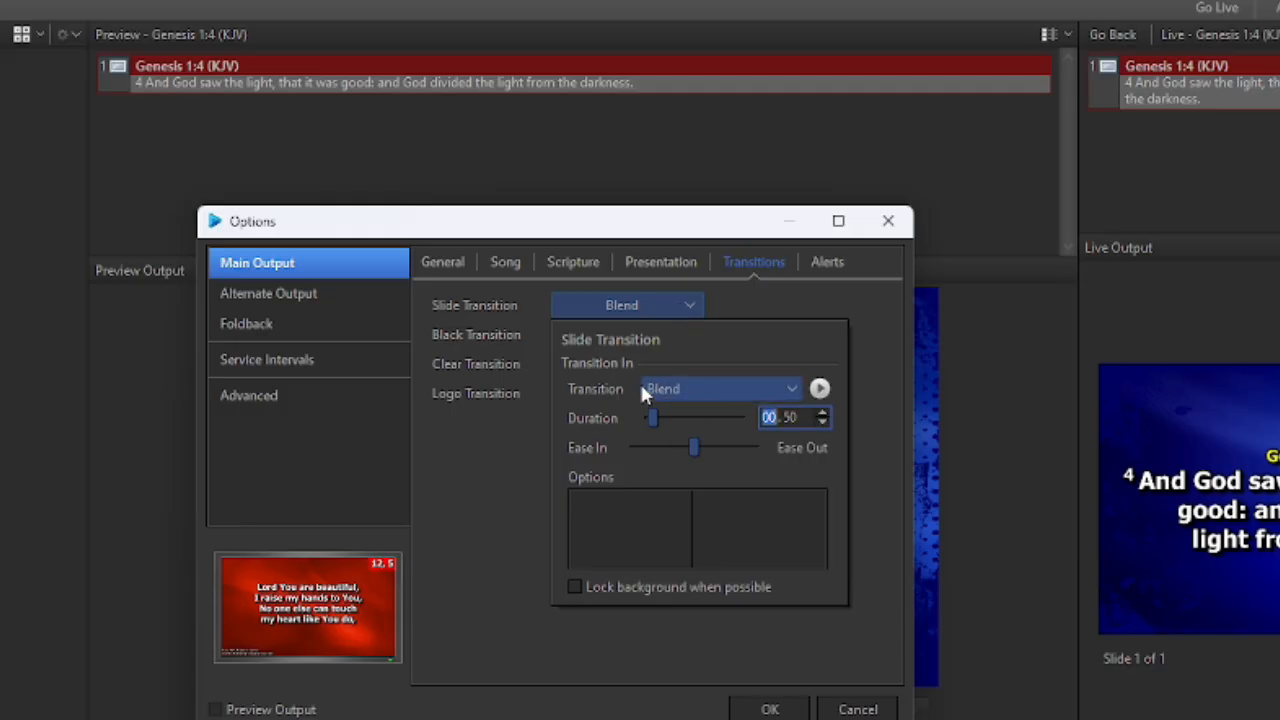
{"action": "left_click", "coordinate": [781, 388]}
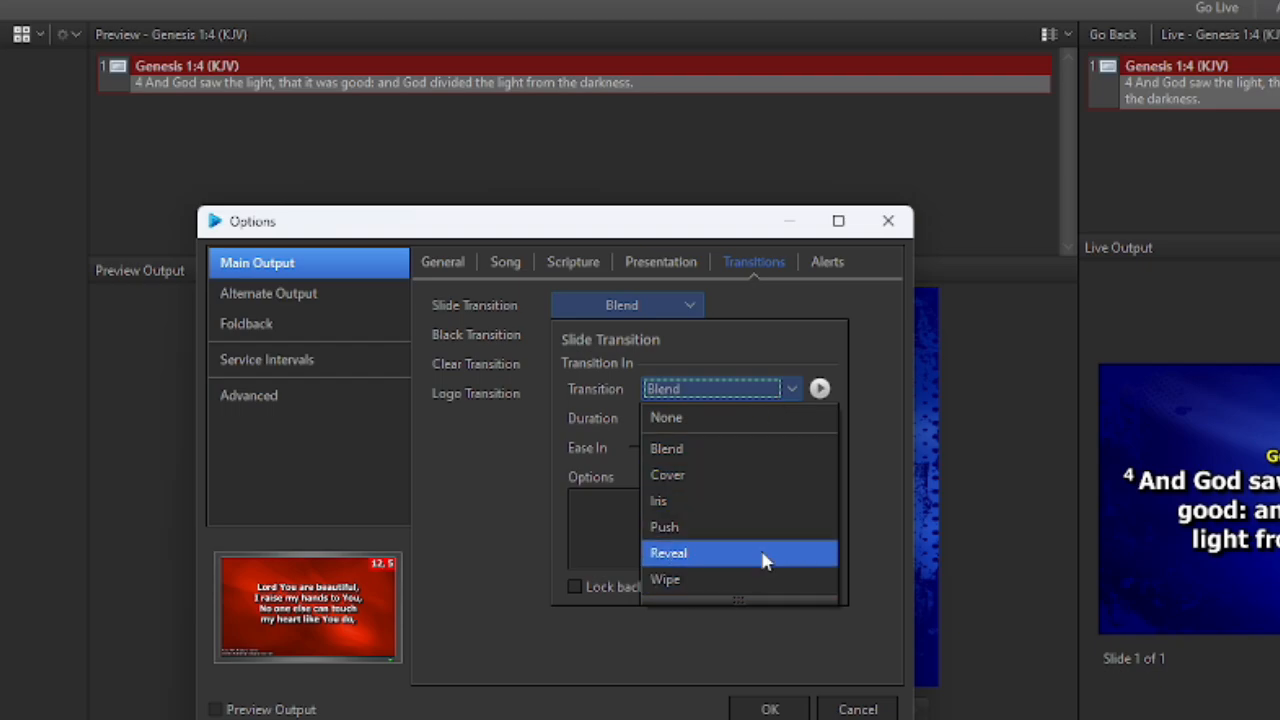
{"action": "left_click", "coordinate": [666, 419]}
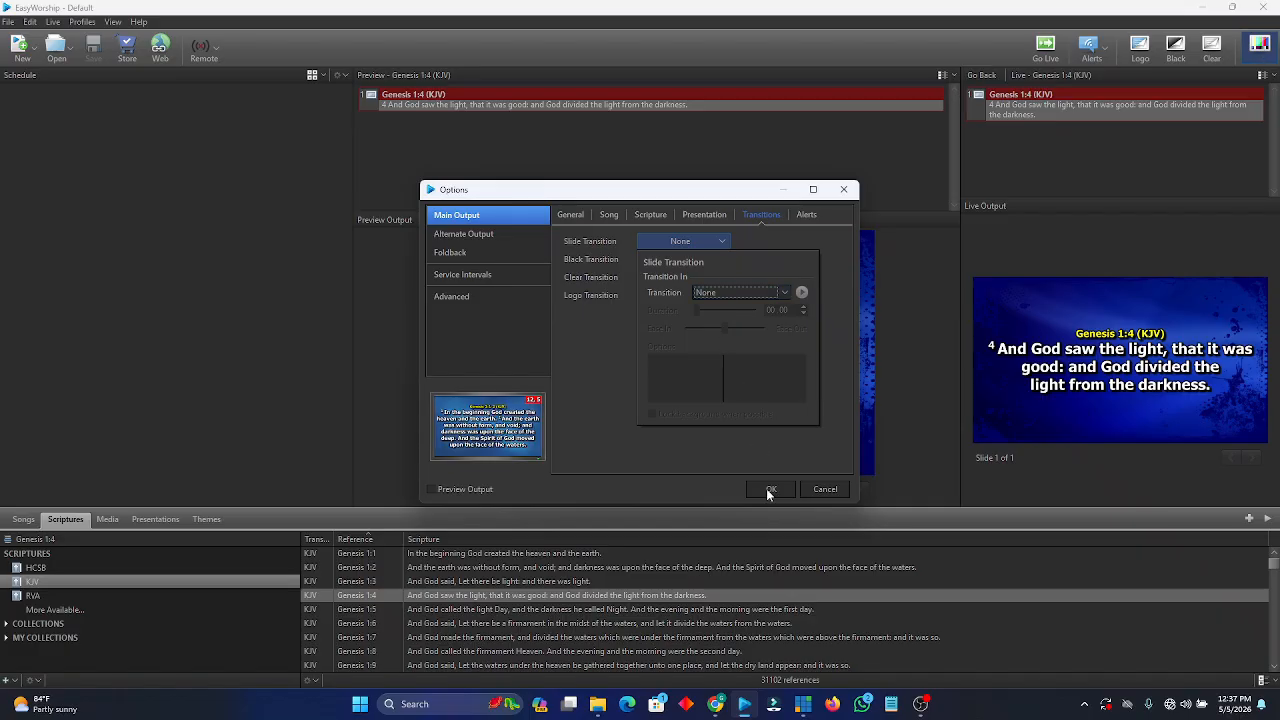
{"action": "left_click", "coordinate": [768, 490]}
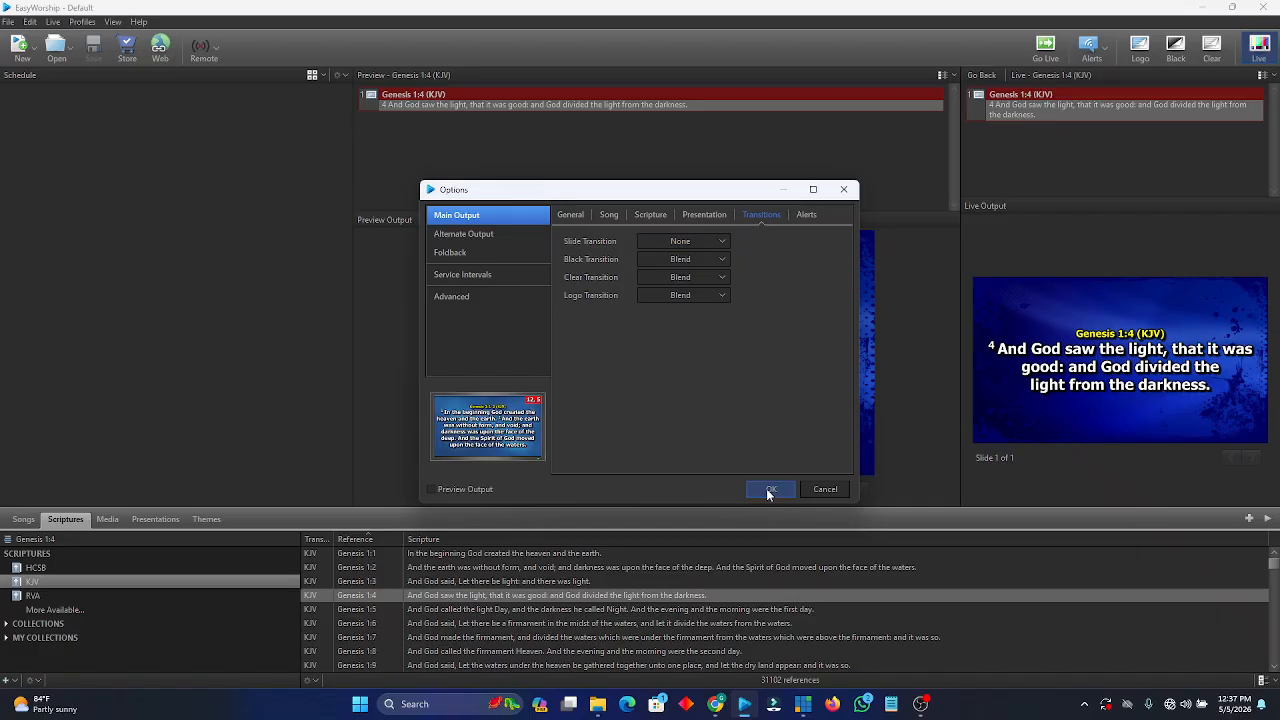
{"action": "left_click", "coordinate": [767, 489]}
Send KJV verses between Genesis 1:2 and 1:6 live to check switching without a transition, ending with Genesis 1:5.
{"action": "left_click", "coordinate": [600, 610]}
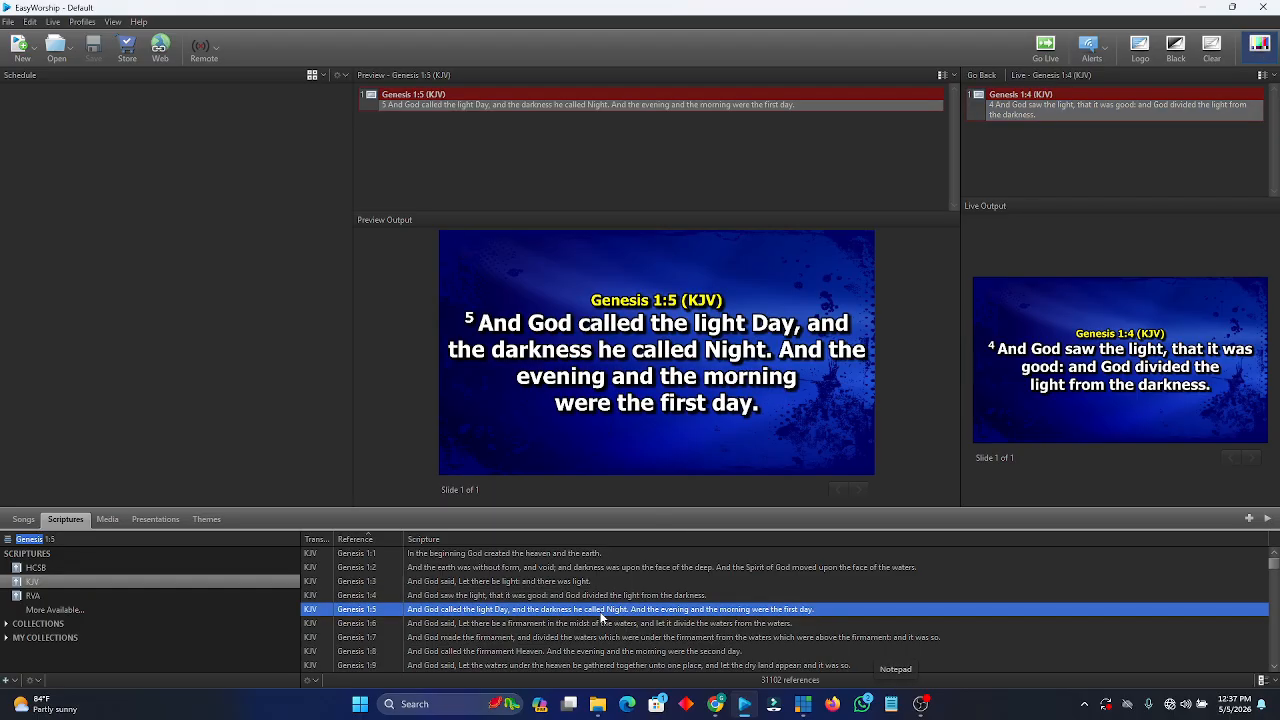
{"action": "left_click", "coordinate": [595, 625]}
{"action": "double_click", "coordinate": [579, 597]}
{"action": "double_click", "coordinate": [590, 610]}
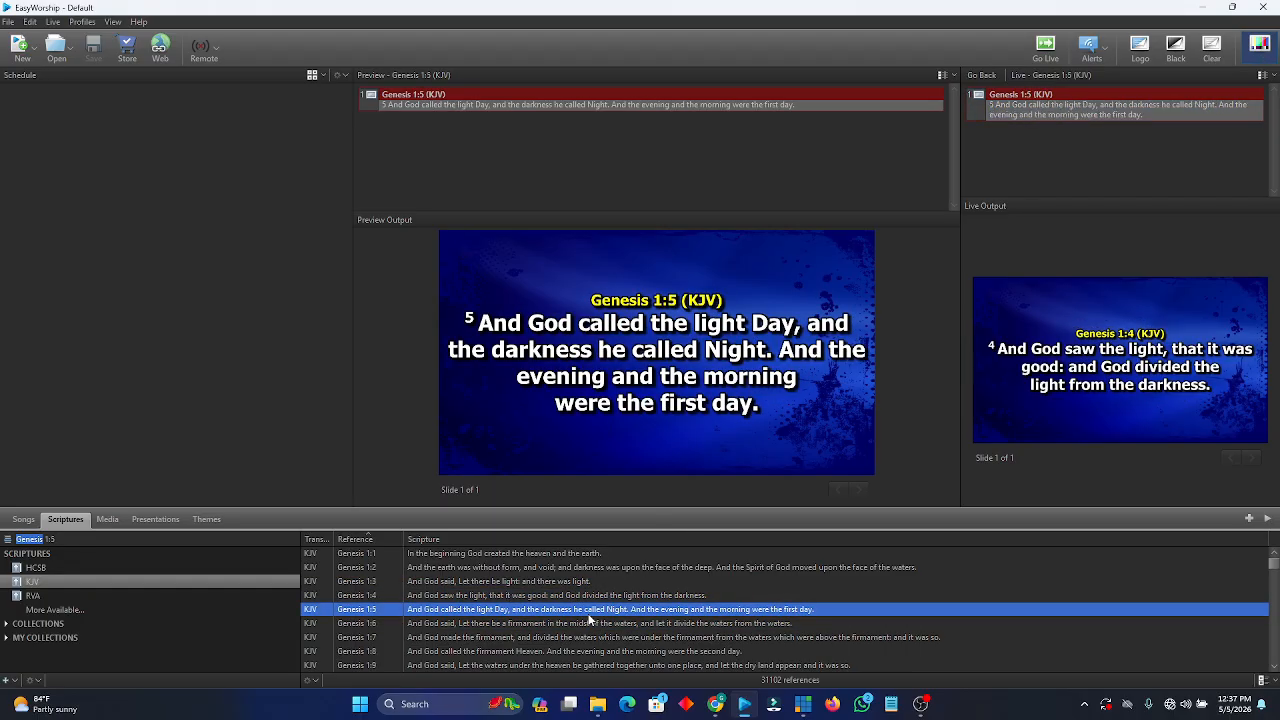
{"action": "double_click", "coordinate": [587, 626]}
{"action": "double_click", "coordinate": [579, 571]}
{"action": "double_click", "coordinate": [577, 597]}
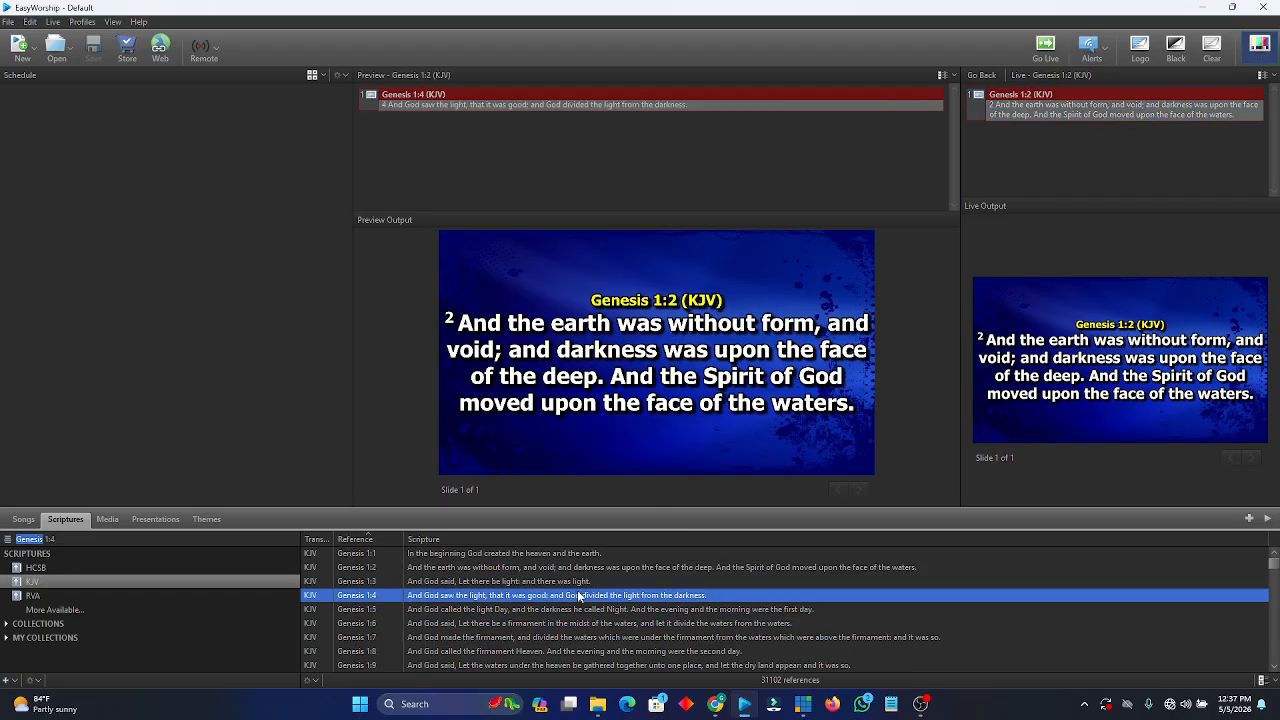
{"action": "double_click", "coordinate": [587, 611]}
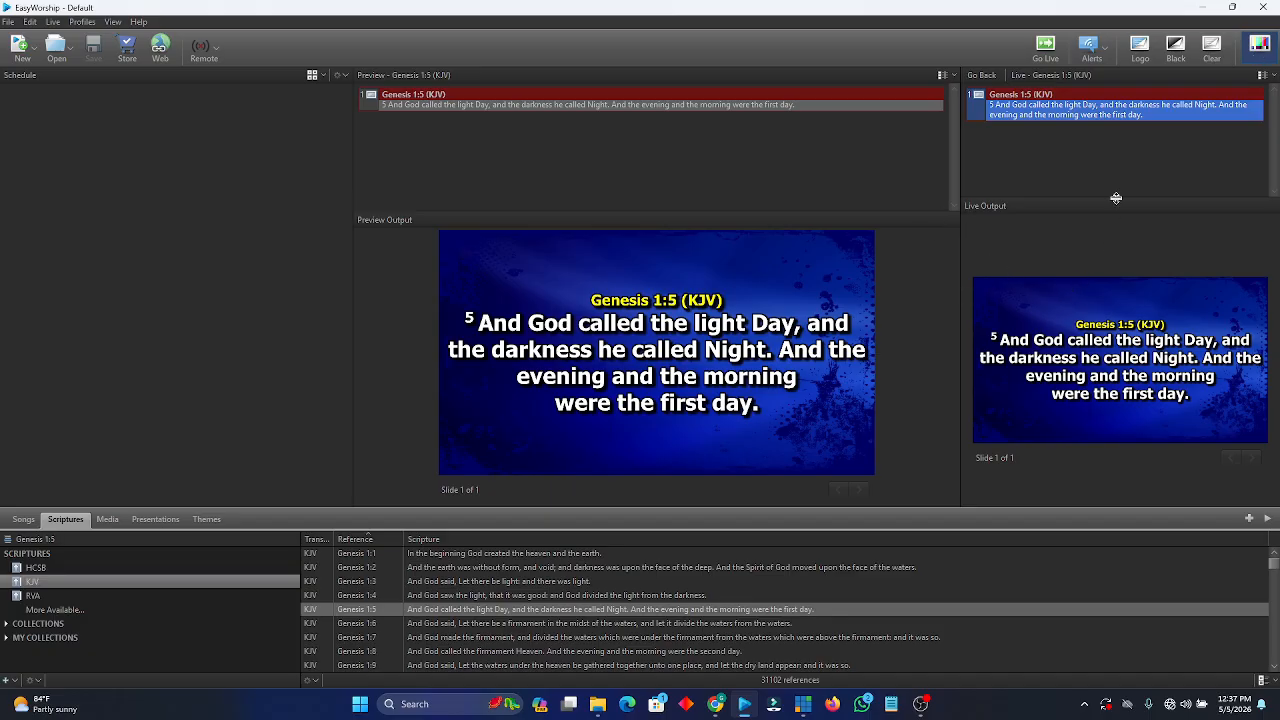
Shrink the live output area, narrow the live pane and shrink the preview output area.
{"action": "left_click_drag", "start_coordinate": [1116, 198], "coordinate": [1126, 435]}
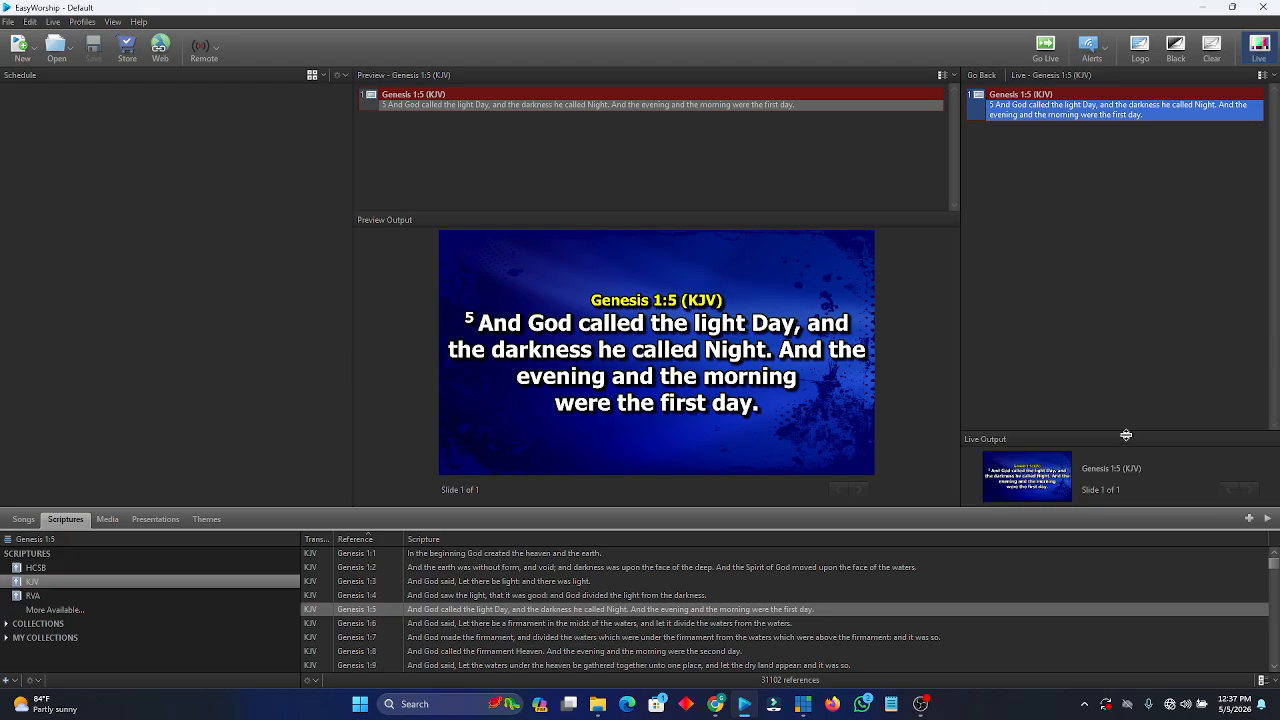
{"action": "left_click_drag", "start_coordinate": [960, 326], "coordinate": [1204, 327]}
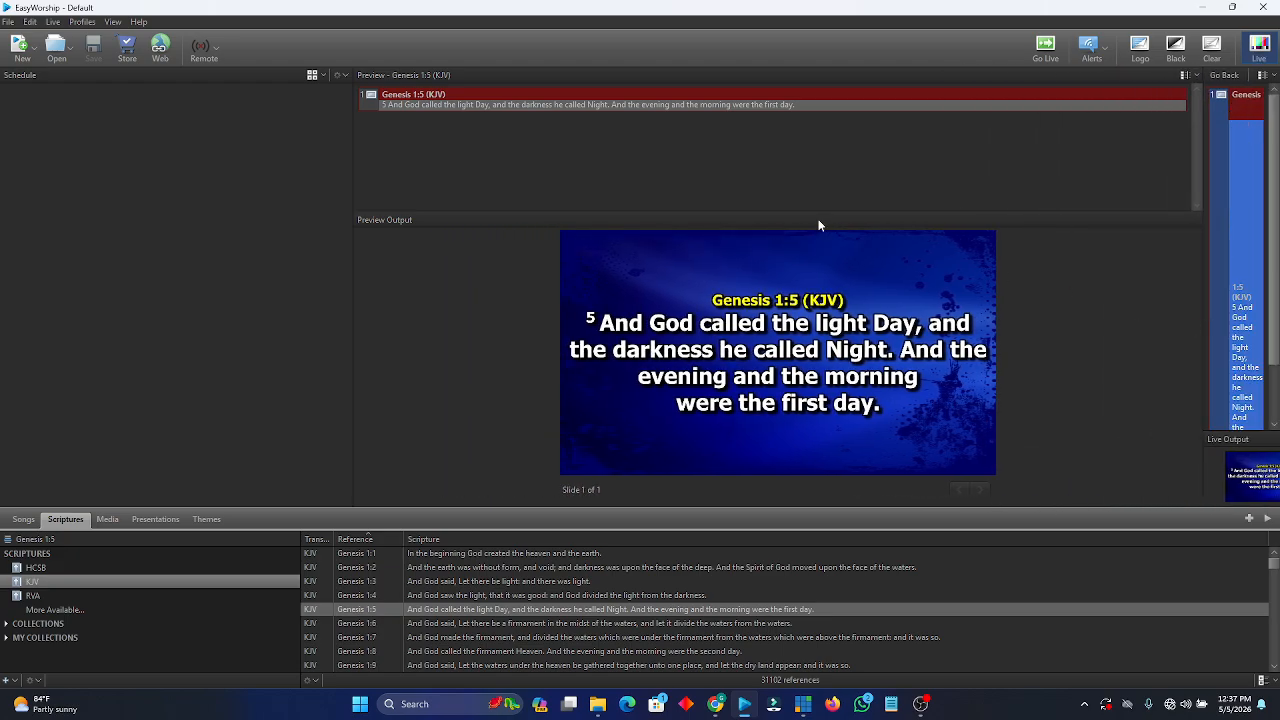
{"action": "left_click_drag", "start_coordinate": [806, 211], "coordinate": [766, 449]}
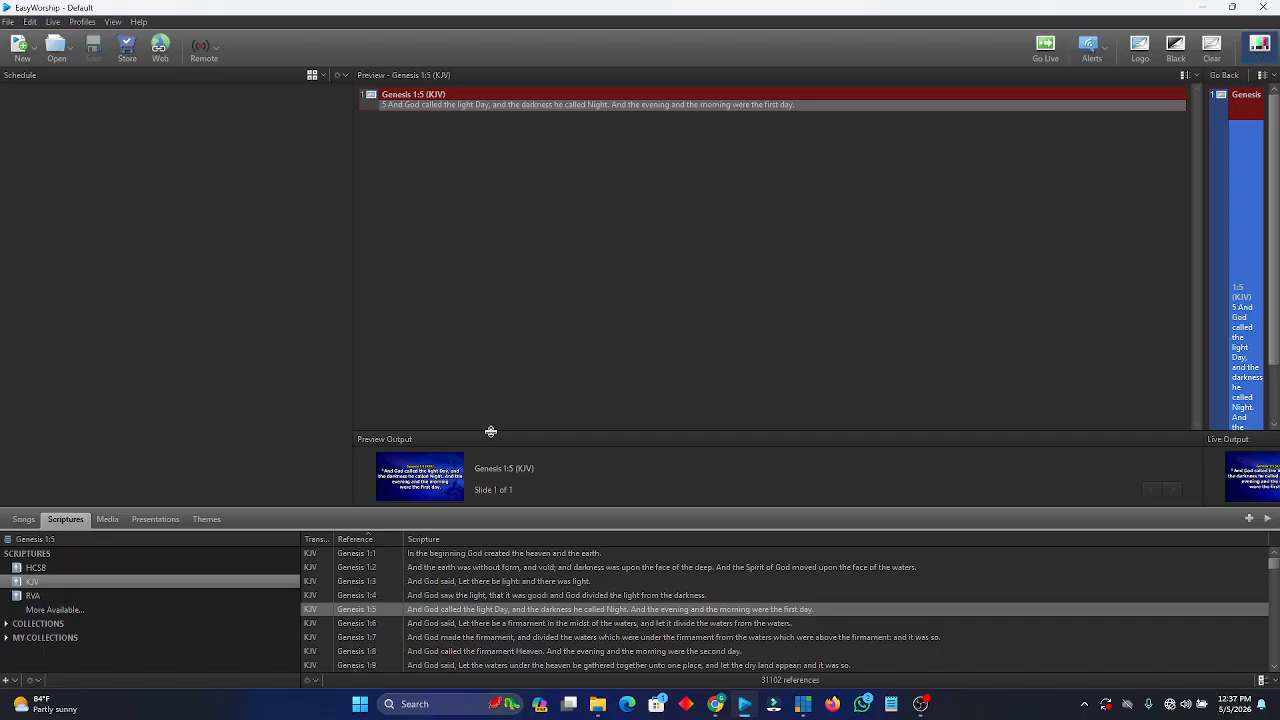
Enlarge the preview and live output areas and widen the live pane so both sides have similar sizes.
{"action": "left_click_drag", "start_coordinate": [491, 431], "coordinate": [606, 288]}
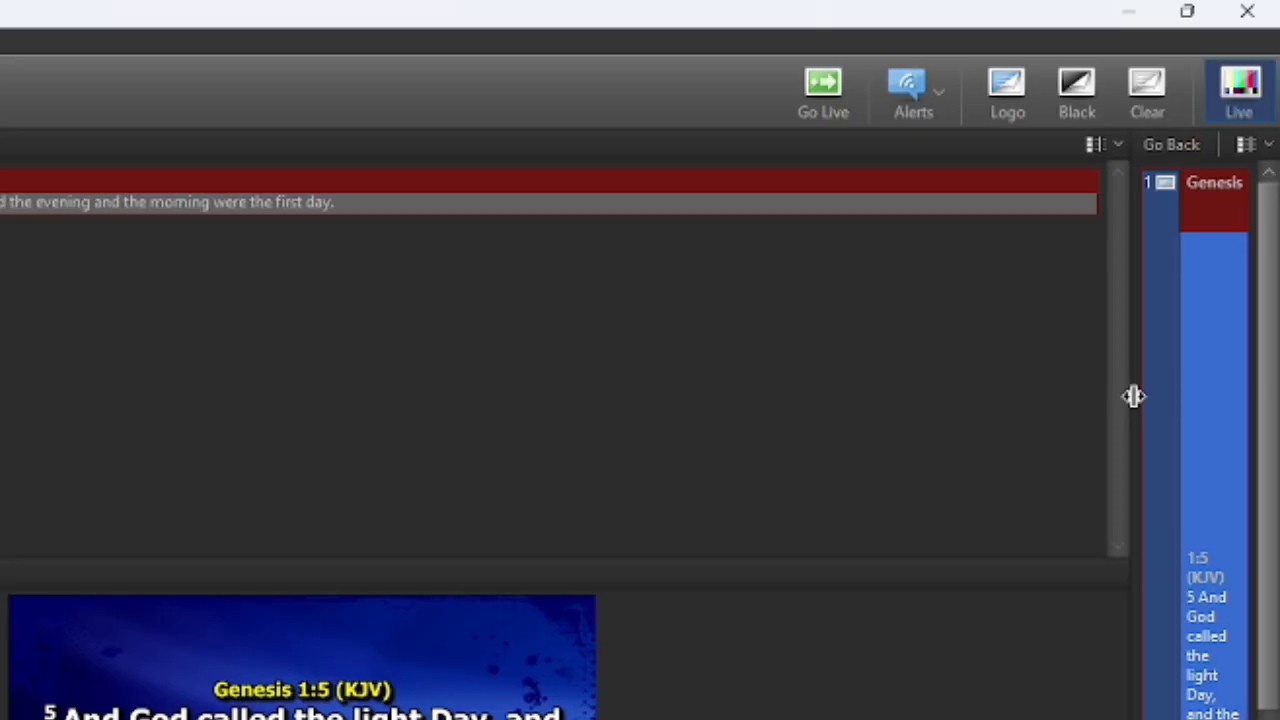
{"action": "left_click_drag", "start_coordinate": [1133, 396], "coordinate": [462, 470]}
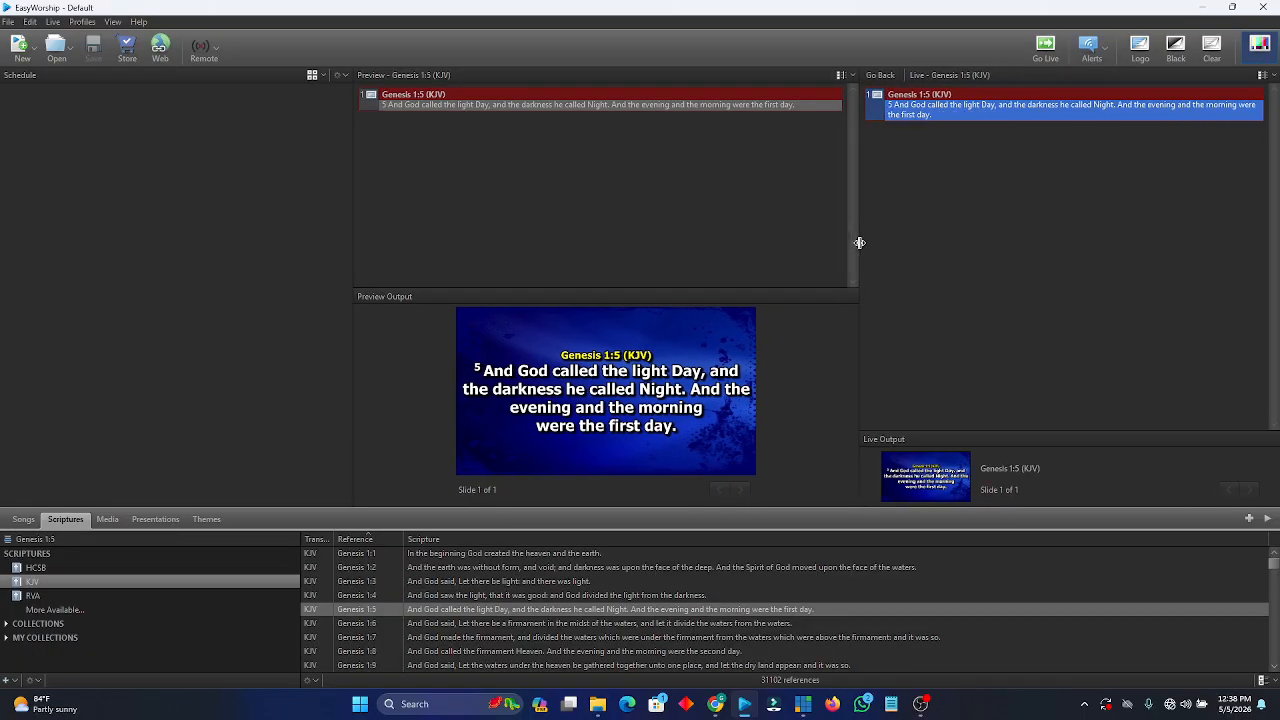
{"action": "left_click_drag", "start_coordinate": [859, 242], "coordinate": [848, 246]}
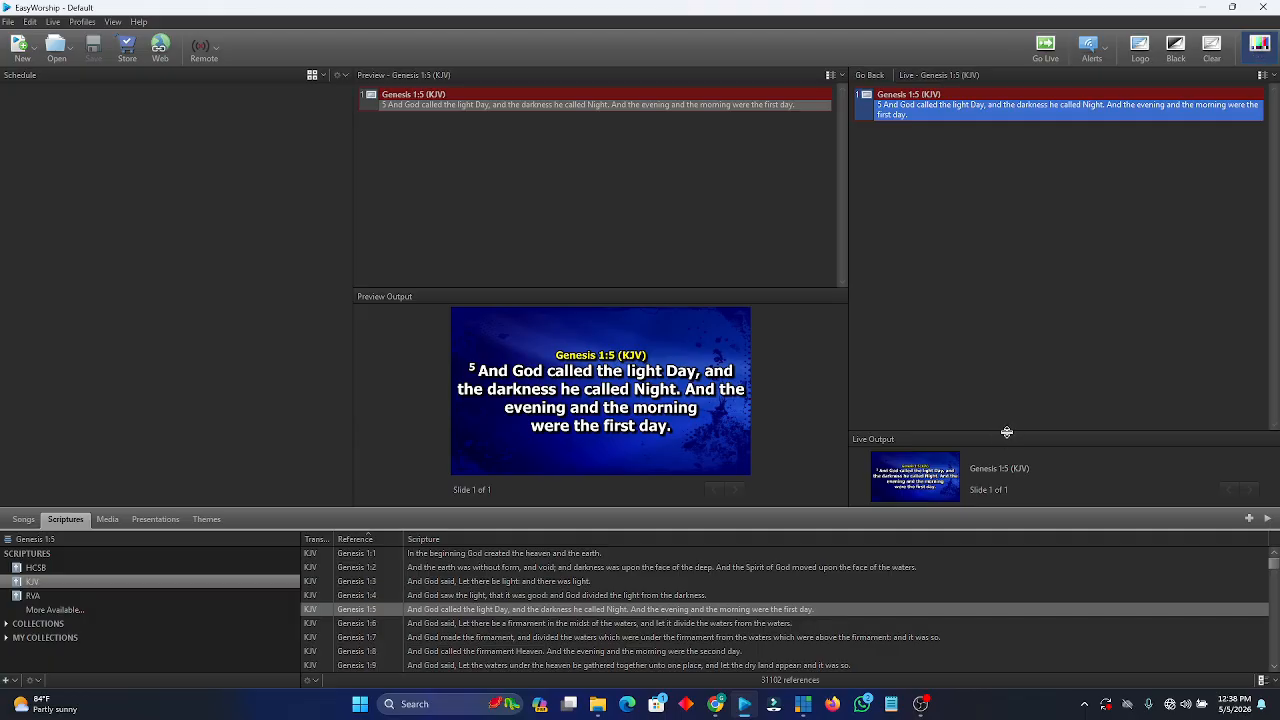
{"action": "left_click_drag", "start_coordinate": [1008, 433], "coordinate": [1012, 278]}
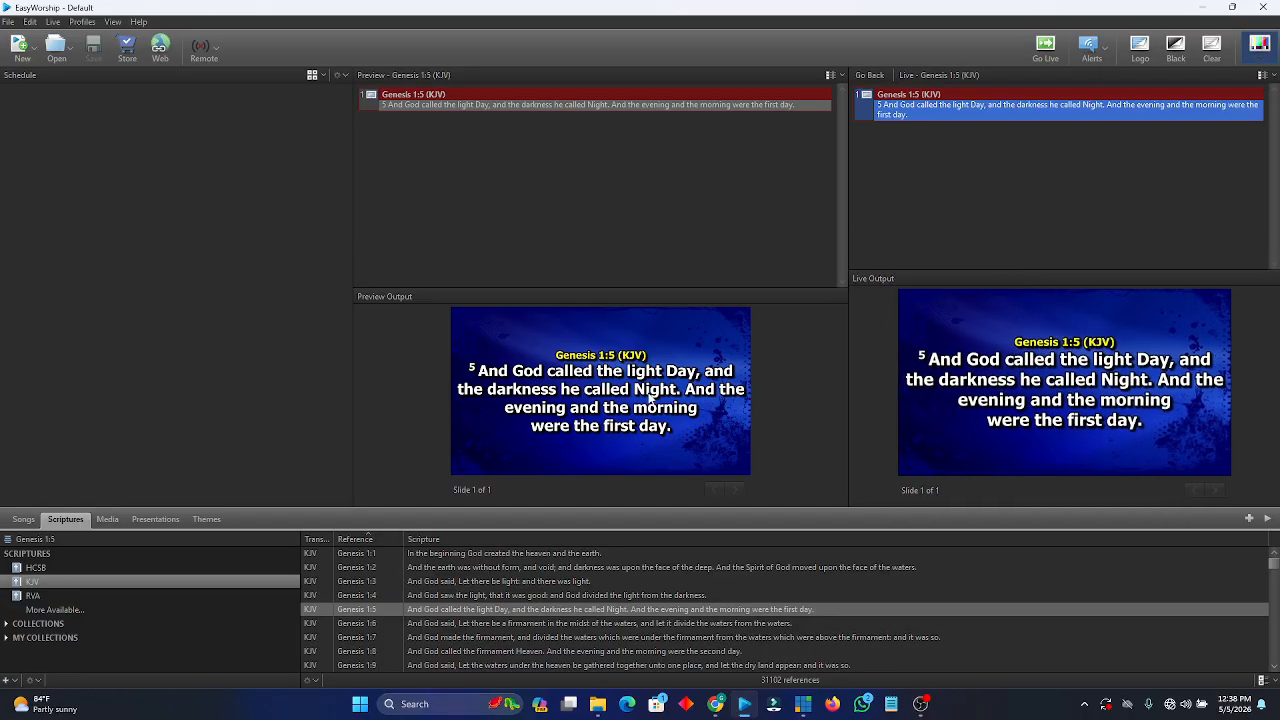